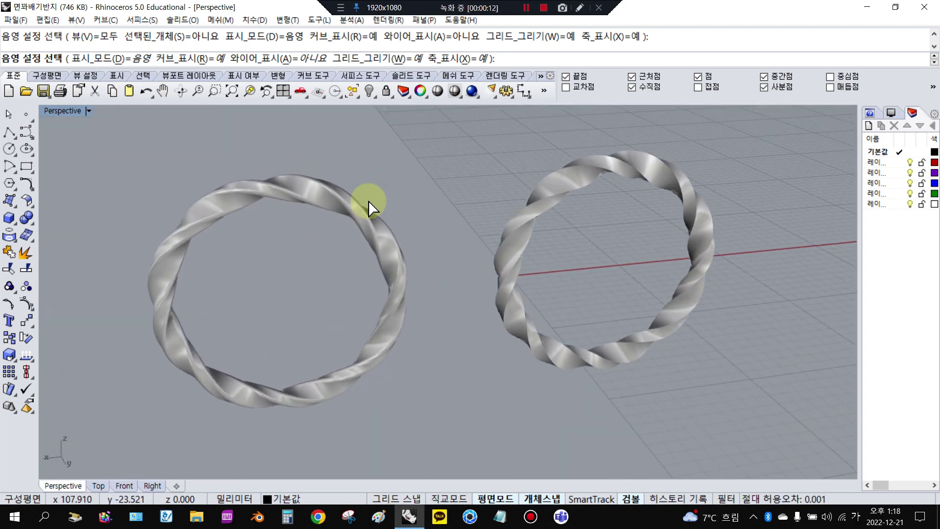
Step: Examine the finished twisted rings, then inspect and select the plain ring band in the Front view
{"action": "right_click_drag", "start_coordinate": [284, 192], "coordinate": [276, 258]}
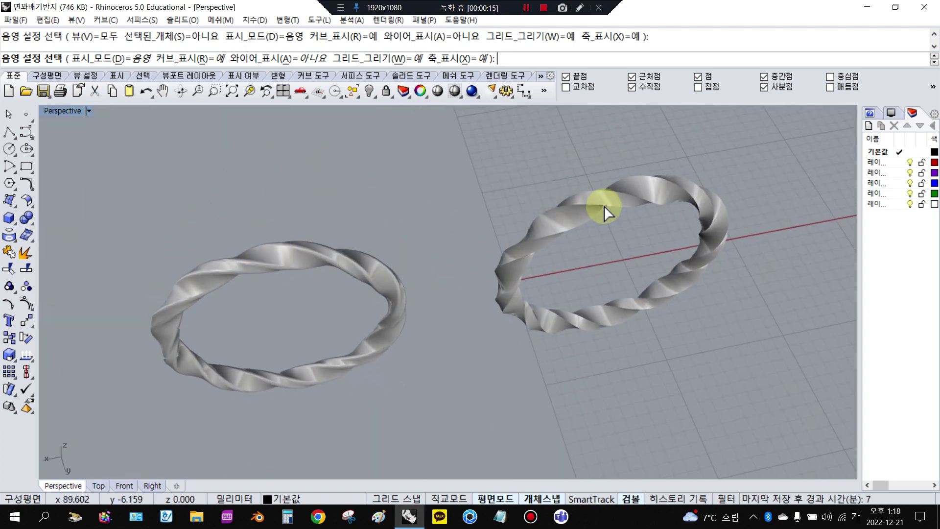
{"action": "right_click_drag", "start_coordinate": [524, 243], "coordinate": [336, 210]}
{"action": "scroll", "coordinate": [346, 204], "scroll_direction": "up", "scroll_amount": 2}
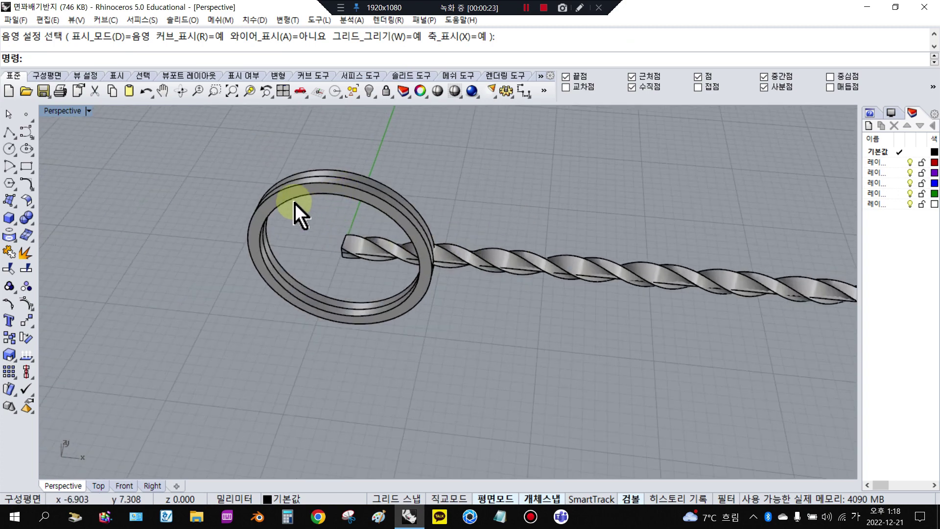
{"action": "double_click", "coordinate": [71, 112]}
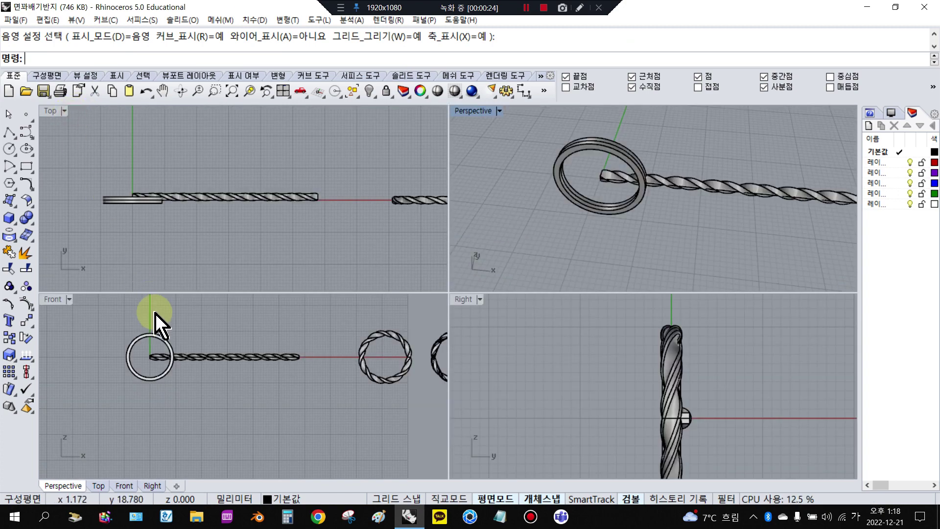
{"action": "scroll", "coordinate": [161, 338], "scroll_direction": "up", "scroll_amount": 3}
{"action": "left_click", "coordinate": [172, 329]}
{"action": "left_click", "coordinate": [228, 326]}
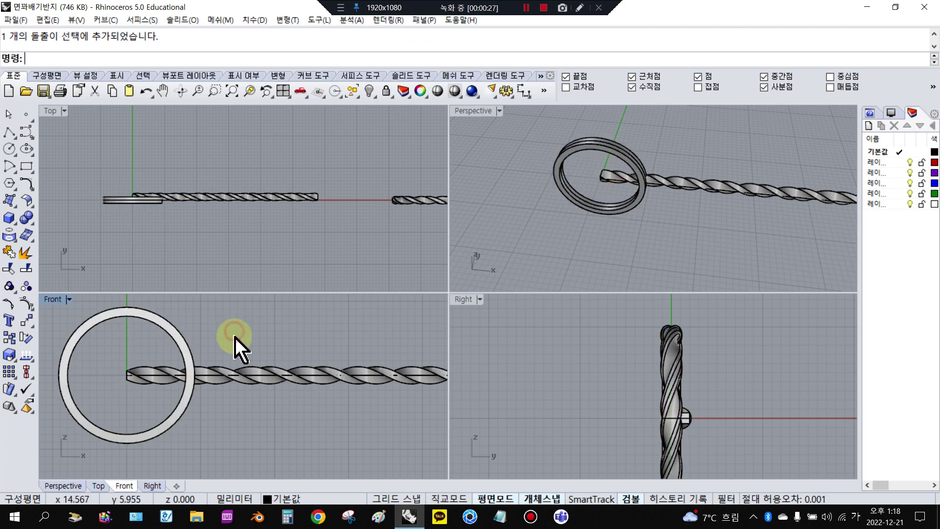
{"action": "scroll", "coordinate": [147, 321], "scroll_direction": "up", "scroll_amount": 2}
{"action": "scroll", "coordinate": [149, 316], "scroll_direction": "down", "scroll_amount": 2}
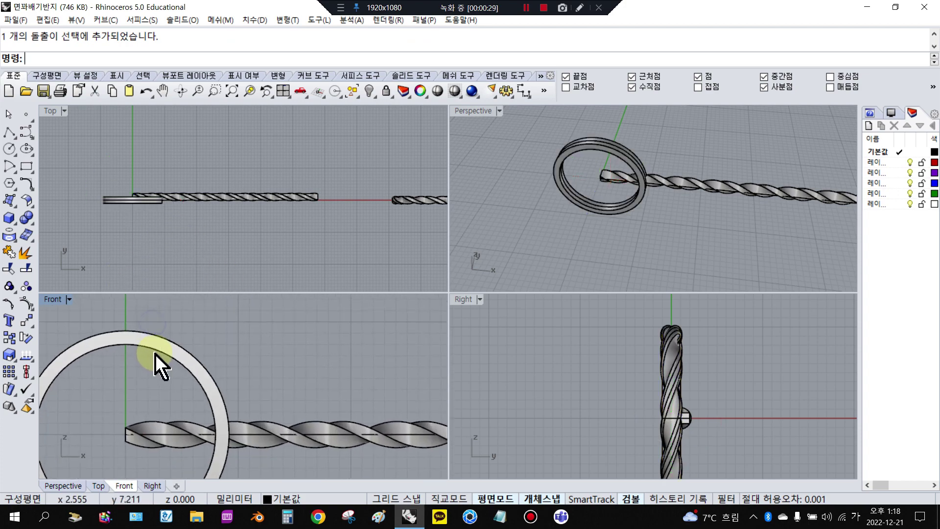
{"action": "left_click", "coordinate": [159, 358]}
{"action": "left_click", "coordinate": [258, 268]}
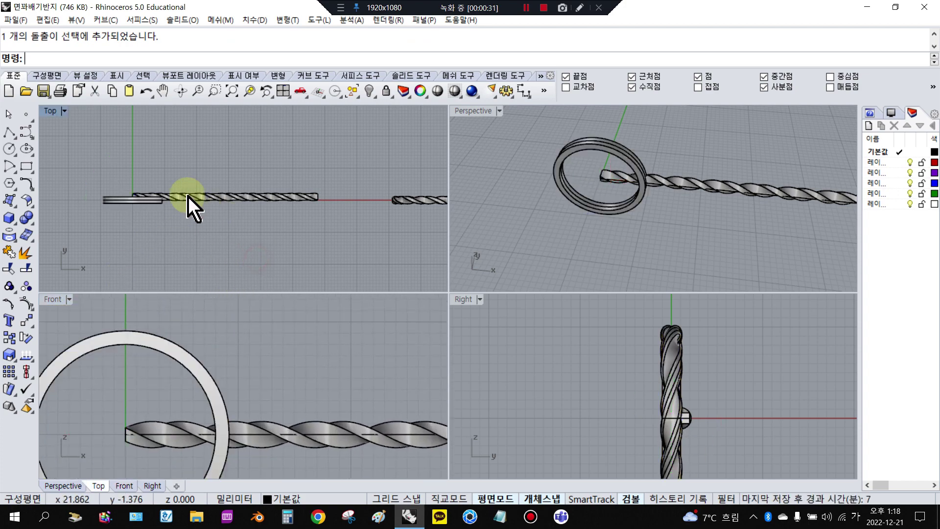
Step: Examine the flat base surface and the straight twisted bar lying along it, selecting each in the Top view
{"action": "scroll", "coordinate": [101, 203], "scroll_direction": "up", "scroll_amount": 5}
{"action": "left_click", "coordinate": [192, 172]}
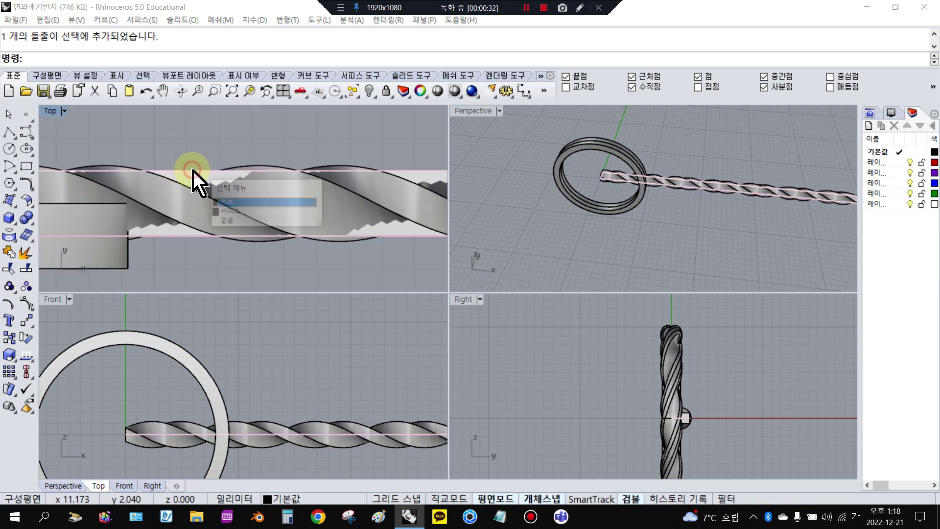
{"action": "left_click", "coordinate": [228, 211]}
{"action": "left_click", "coordinate": [206, 147]}
{"action": "scroll", "coordinate": [198, 177], "scroll_direction": "up", "scroll_amount": 3}
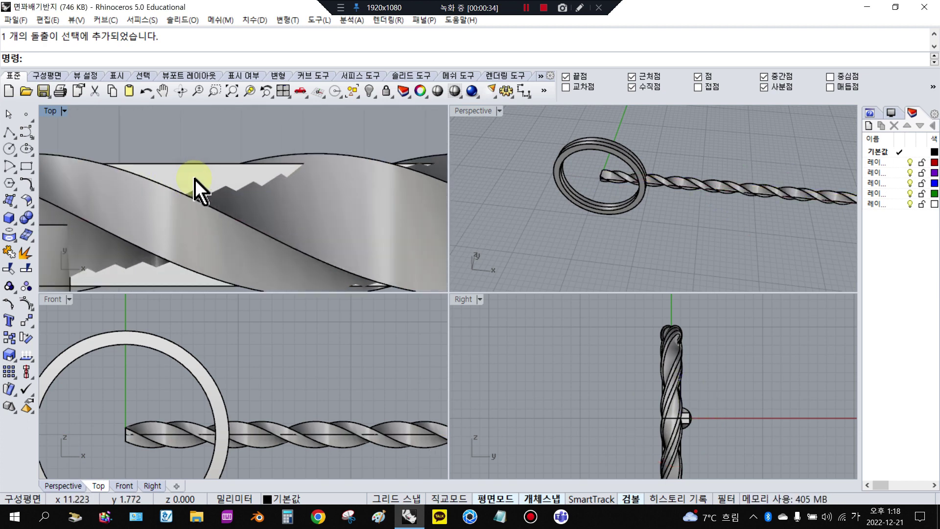
{"action": "left_click", "coordinate": [198, 181]}
{"action": "left_click", "coordinate": [229, 149]}
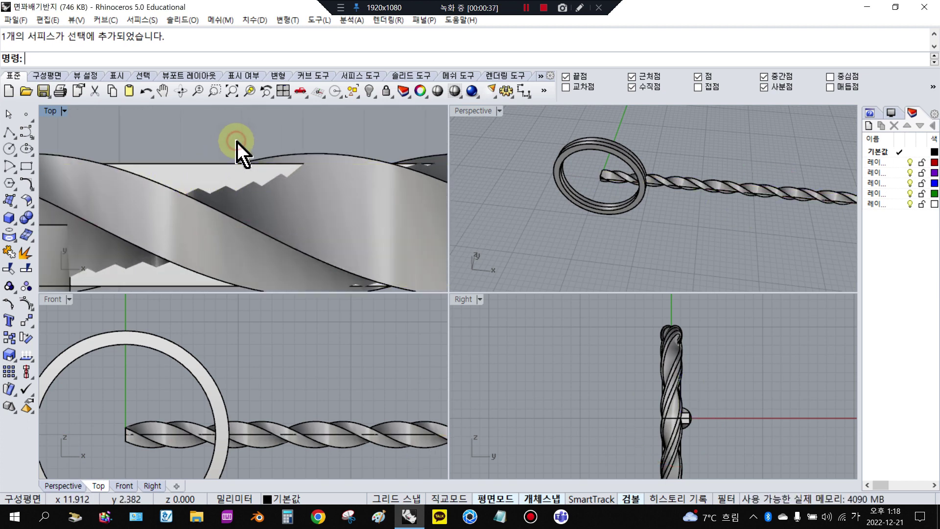
{"action": "scroll", "coordinate": [237, 143], "scroll_direction": "down", "scroll_amount": 2}
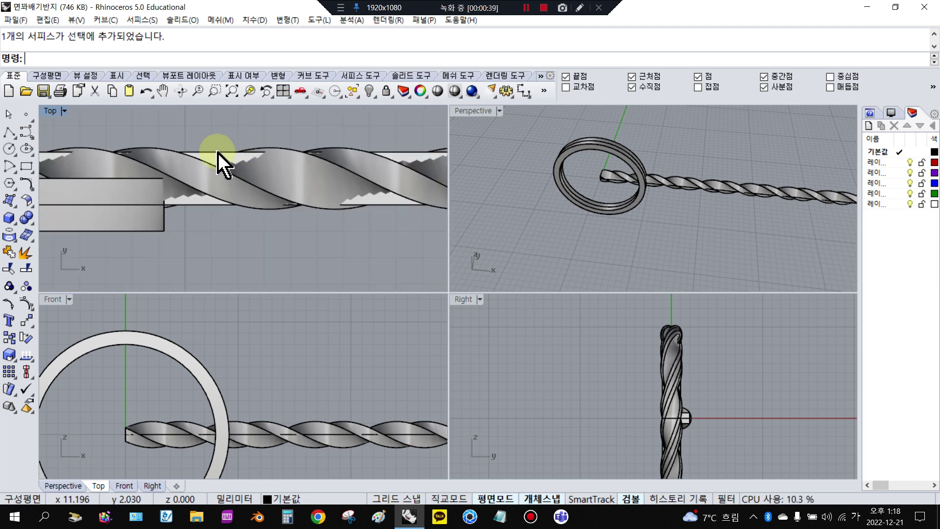
{"action": "left_click", "coordinate": [286, 178]}
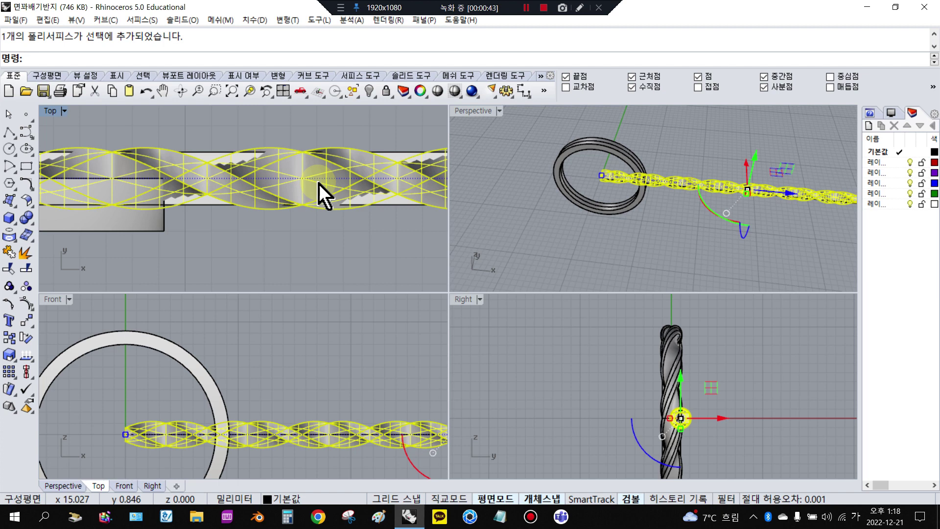
{"action": "left_click", "coordinate": [308, 137]}
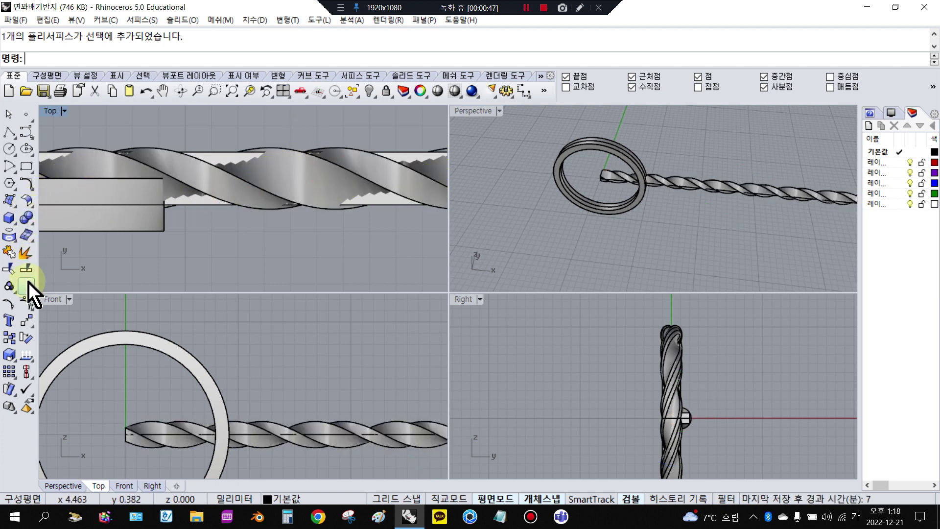
Step: Use Flow Along Surface to wrap a copy of the twisted bar from the flat base surface onto the ring band's outer surface
{"action": "left_click", "coordinate": [29, 323]}
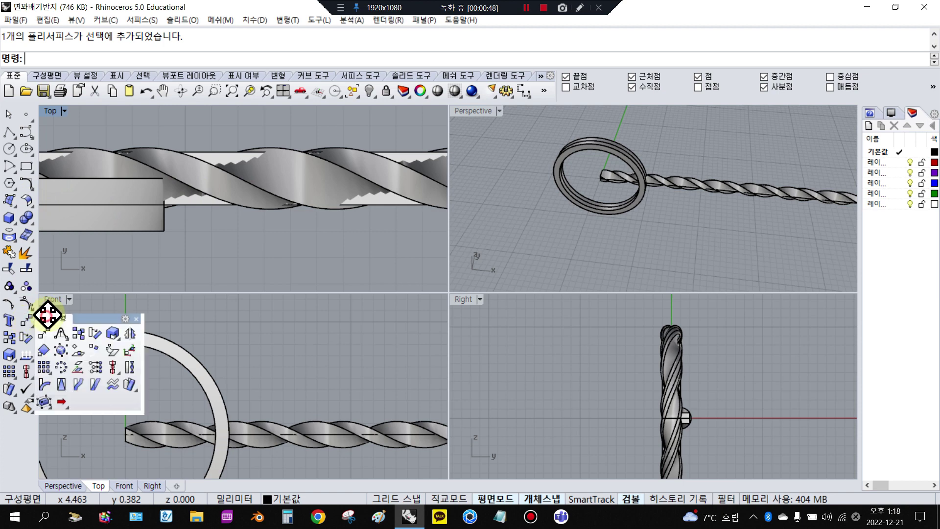
{"action": "left_click_drag", "start_coordinate": [46, 315], "coordinate": [324, 184]}
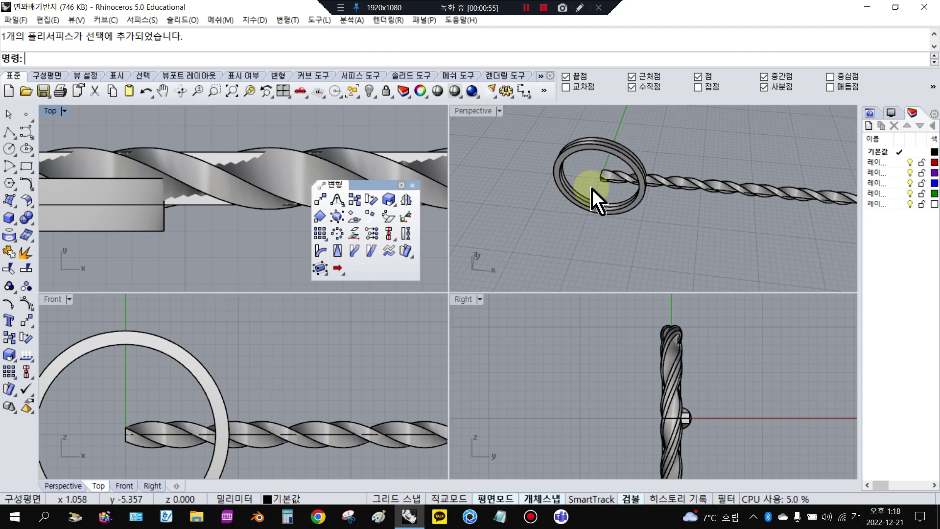
{"action": "right_click_drag", "start_coordinate": [597, 199], "coordinate": [602, 181]}
{"action": "scroll", "coordinate": [597, 182], "scroll_direction": "up", "scroll_amount": 5}
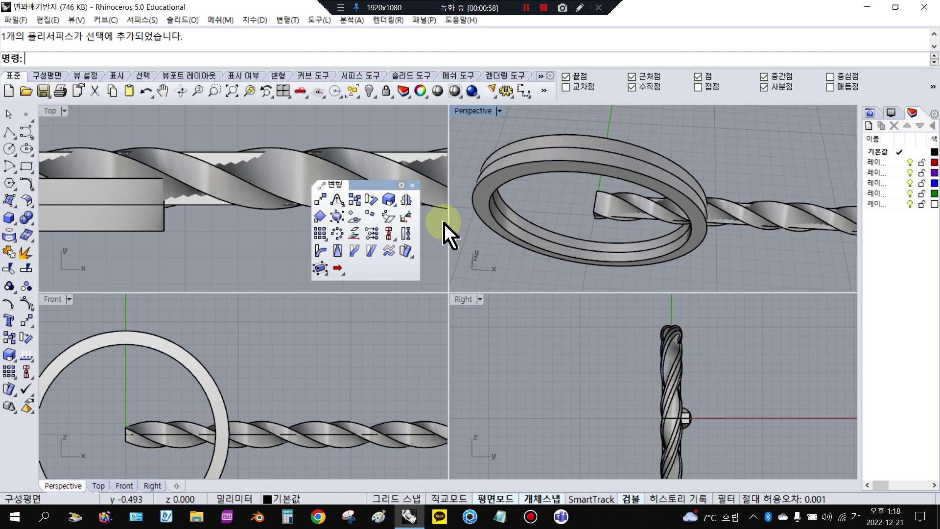
{"action": "left_click", "coordinate": [406, 252]}
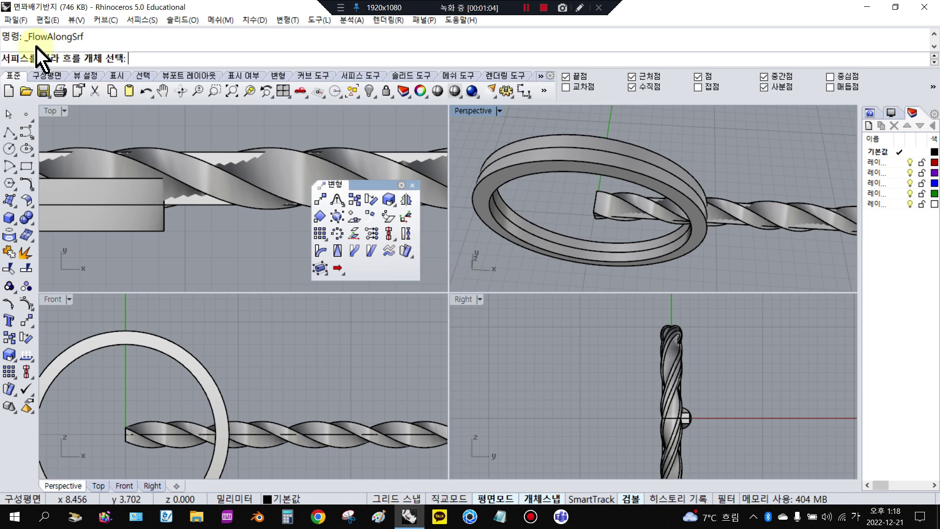
{"action": "left_click_drag", "start_coordinate": [29, 39], "coordinate": [80, 41]}
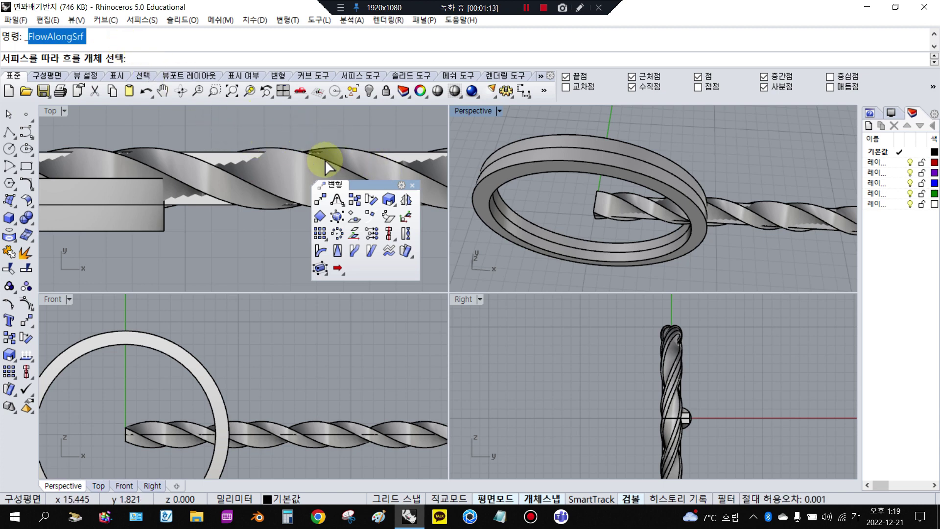
{"action": "left_click", "coordinate": [289, 181]}
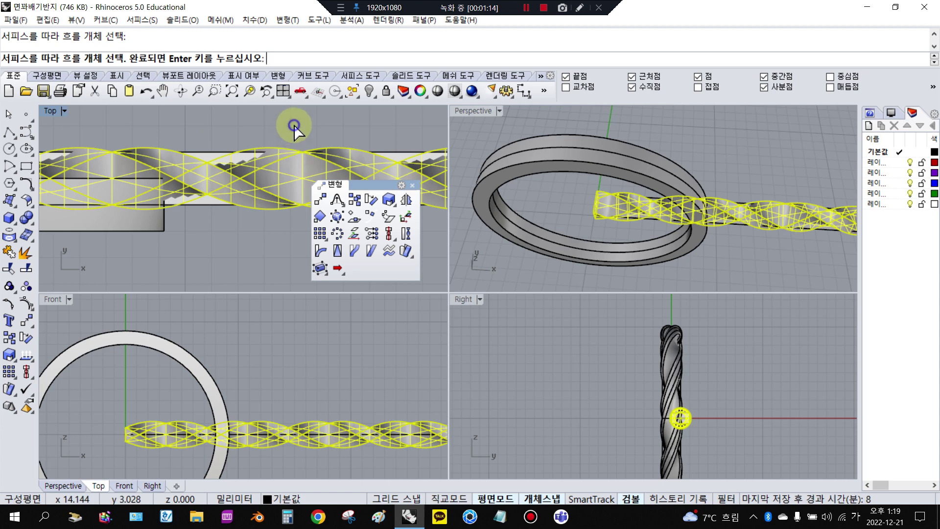
{"action": "right_click", "coordinate": [294, 127]}
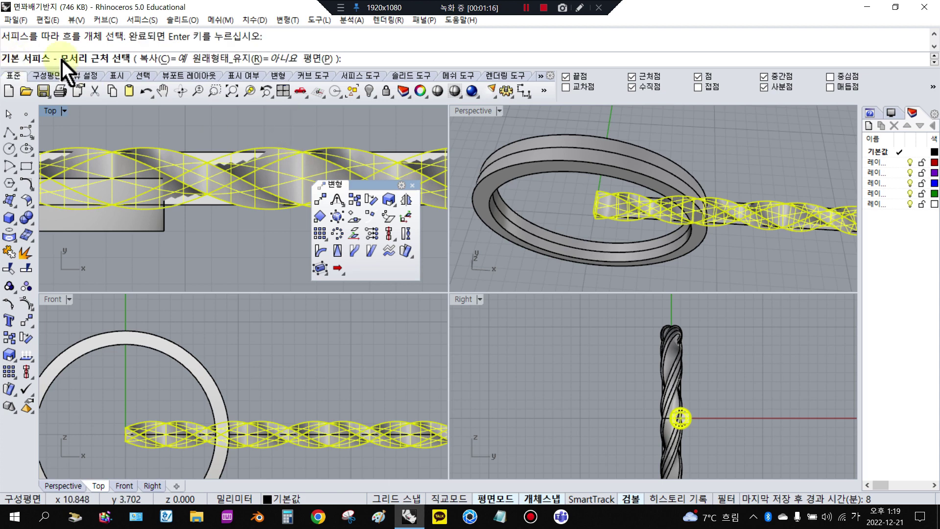
{"action": "mouse_move", "coordinate": [211, 139]}
{"action": "left_mouse_down"}
{"action": "mouse_move", "coordinate": [212, 165]}
{"action": "mouse_move", "coordinate": [206, 149]}
{"action": "left_mouse_up"}
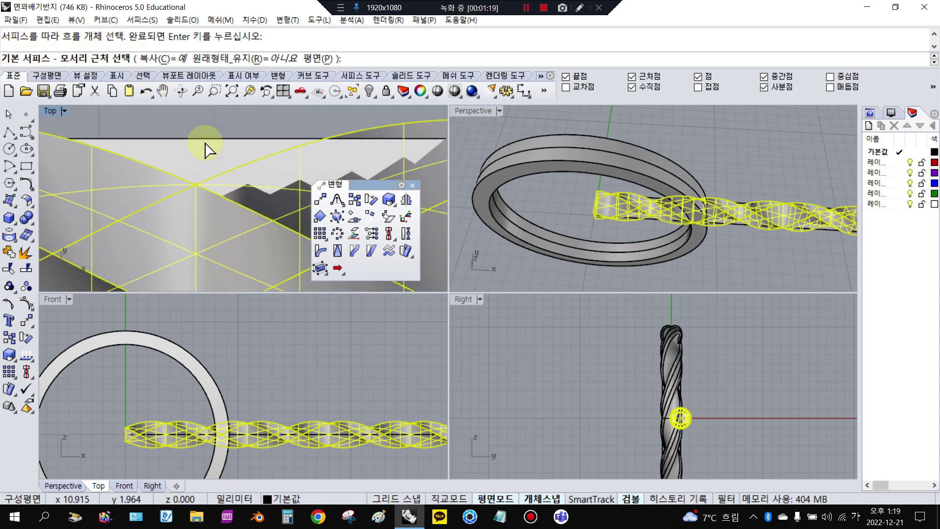
{"action": "left_click", "coordinate": [200, 138]}
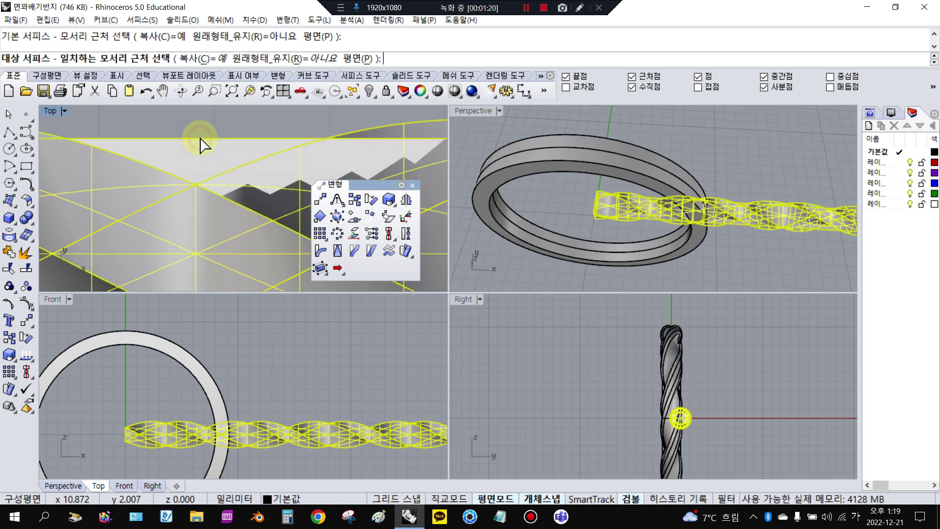
{"action": "left_click", "coordinate": [595, 149]}
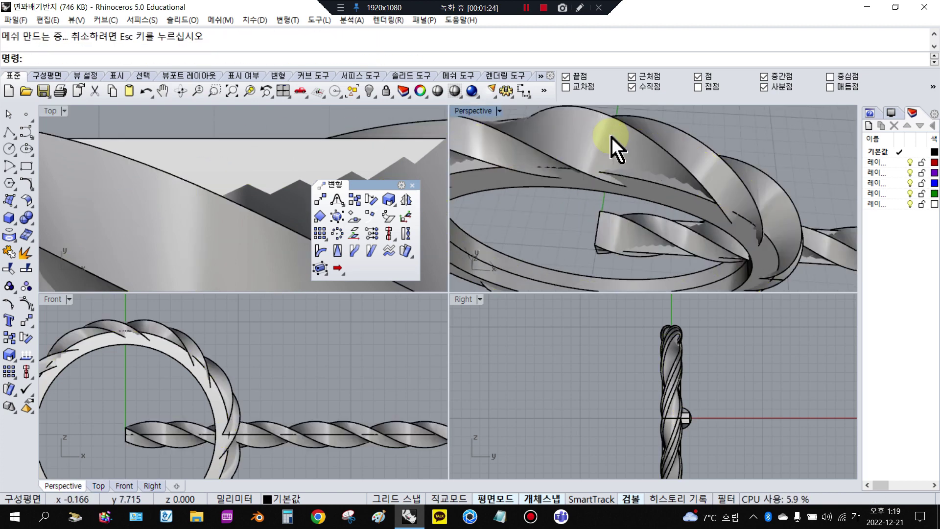
Step: Delete the plain ring band inside the wrapped twisted ring
{"action": "right_click_drag", "start_coordinate": [615, 147], "coordinate": [663, 156]}
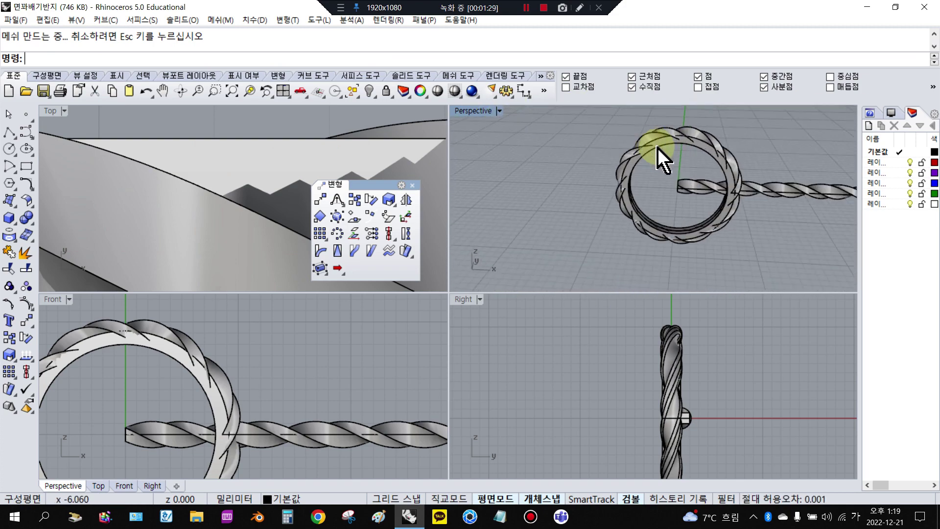
{"action": "scroll", "coordinate": [660, 147], "scroll_direction": "up", "scroll_amount": 3}
{"action": "left_click", "coordinate": [668, 144]}
{"action": "key", "text": "Delete"}
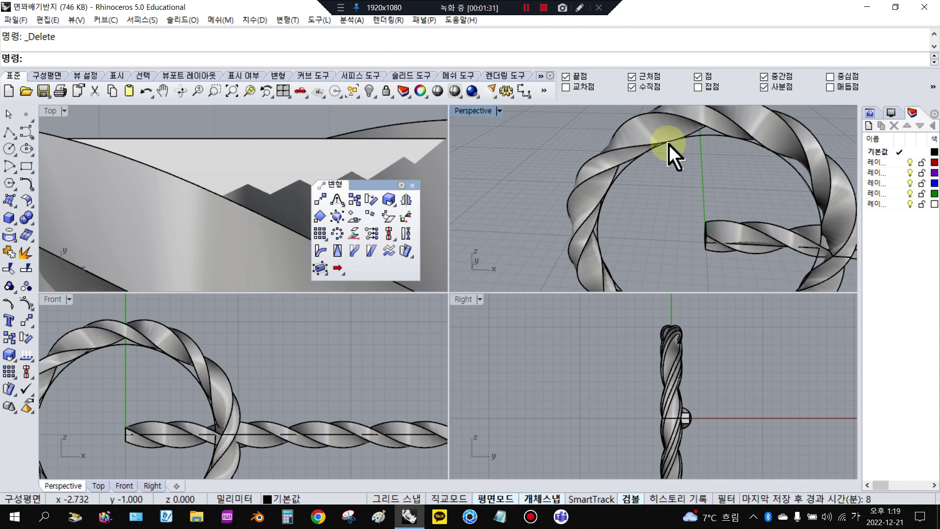
Step: Undo the ring band's deletion and the flow of the twisted bar along the surface
{"action": "left_click", "coordinate": [146, 91]}
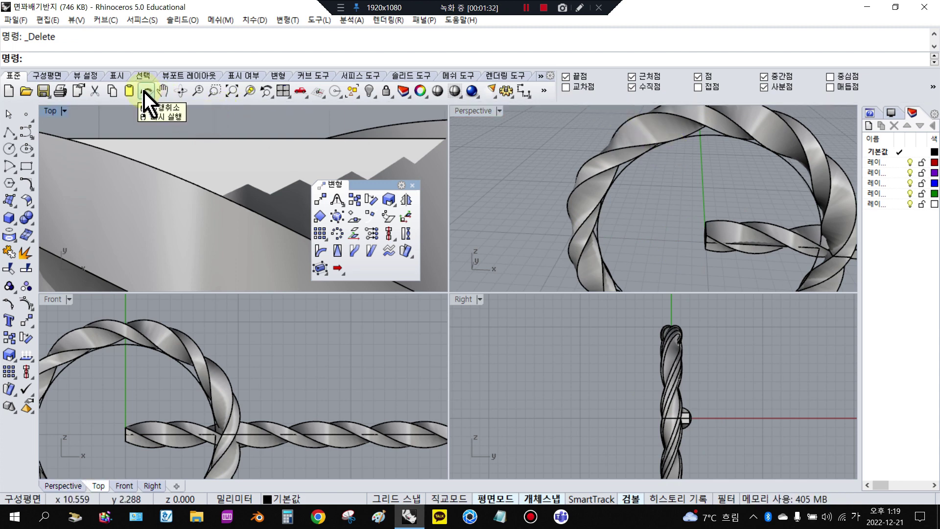
{"action": "left_click", "coordinate": [146, 91]}
{"action": "left_click", "coordinate": [146, 91]}
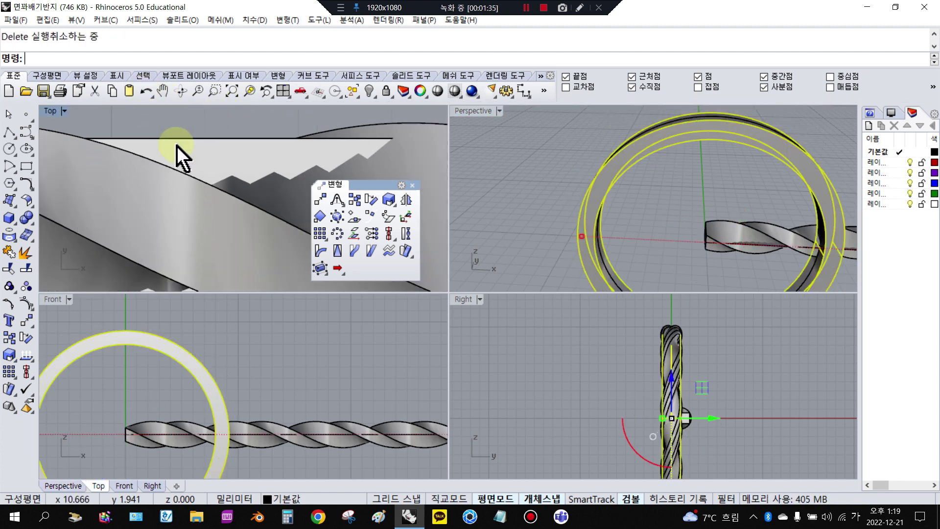
Step: Move the straight twisted bar away from the flat base surface in the positive Y direction
{"action": "left_click", "coordinate": [186, 129]}
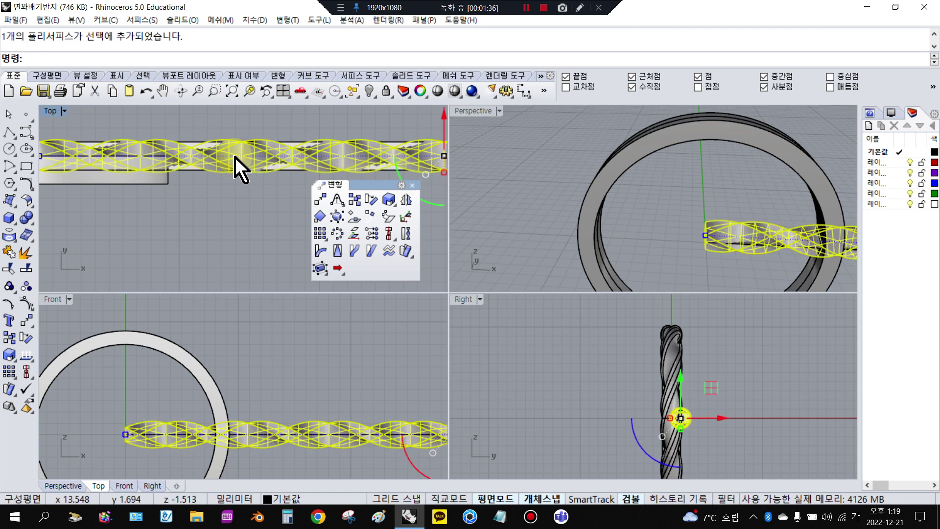
{"action": "scroll", "coordinate": [235, 166], "scroll_direction": "down", "scroll_amount": 3}
{"action": "left_click", "coordinate": [205, 147]}
{"action": "left_click", "coordinate": [248, 162]}
{"action": "scroll", "coordinate": [247, 196], "scroll_direction": "down", "scroll_amount": 2}
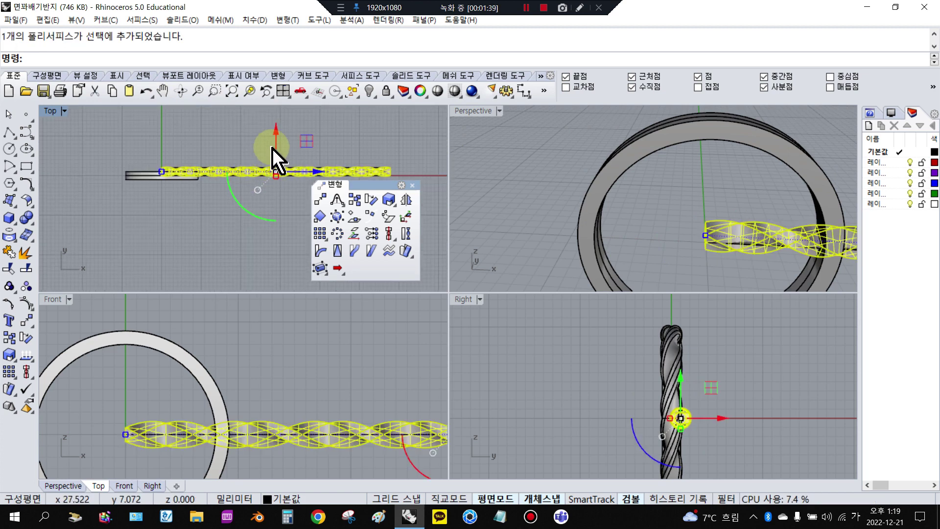
{"action": "left_click_drag", "start_coordinate": [272, 148], "coordinate": [272, 116]}
Step: Delete the long flat base surface beside the ring band
{"action": "scroll", "coordinate": [205, 168], "scroll_direction": "up", "scroll_amount": 3}
{"action": "left_click", "coordinate": [205, 170]}
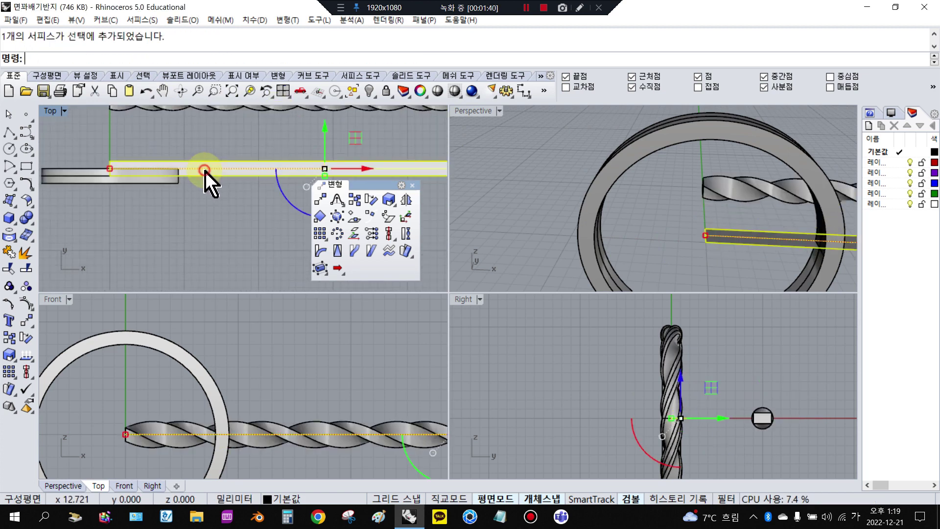
{"action": "key", "text": "Delete"}
{"action": "scroll", "coordinate": [216, 164], "scroll_direction": "down", "scroll_amount": 3}
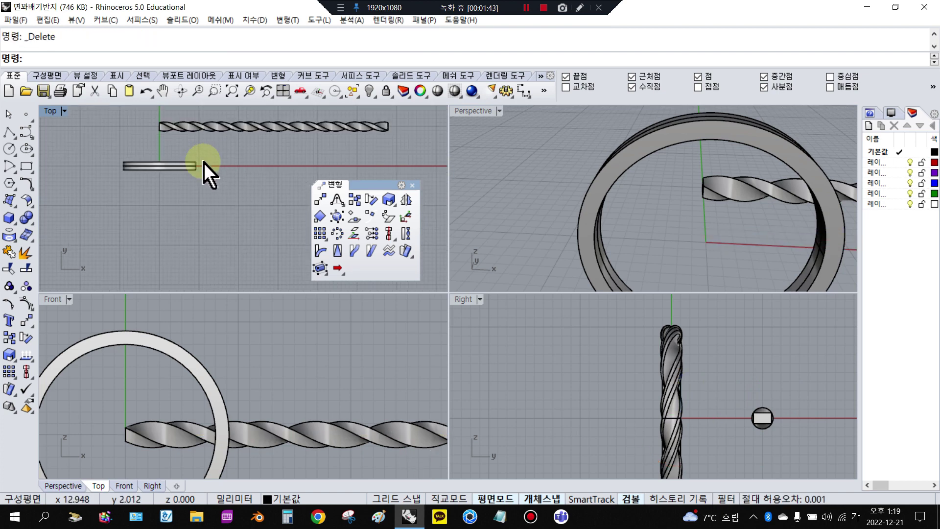
Step: Create UV curves from the ring band's outer surface to lay its flattened rectangular outline along the X axis
{"action": "left_click", "coordinate": [6, 237]}
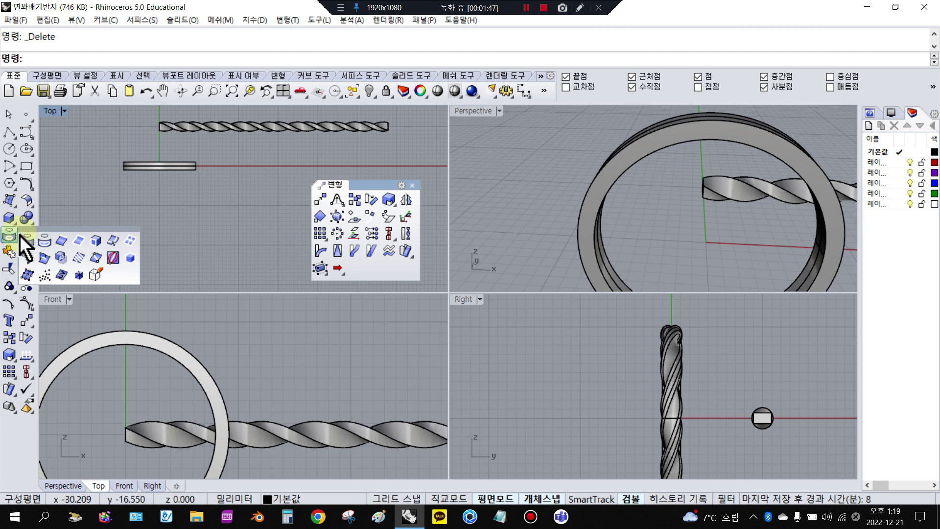
{"action": "left_click_drag", "start_coordinate": [23, 237], "coordinate": [80, 204]}
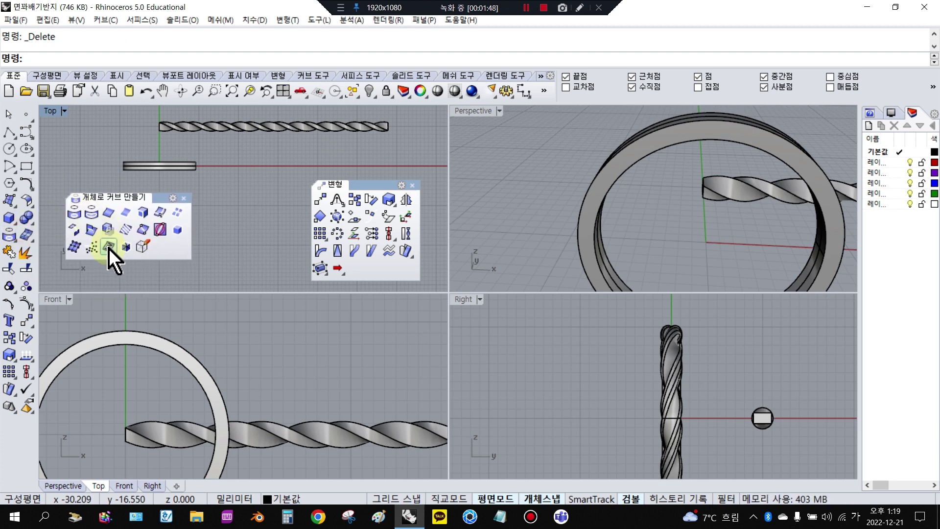
{"action": "left_click", "coordinate": [108, 247]}
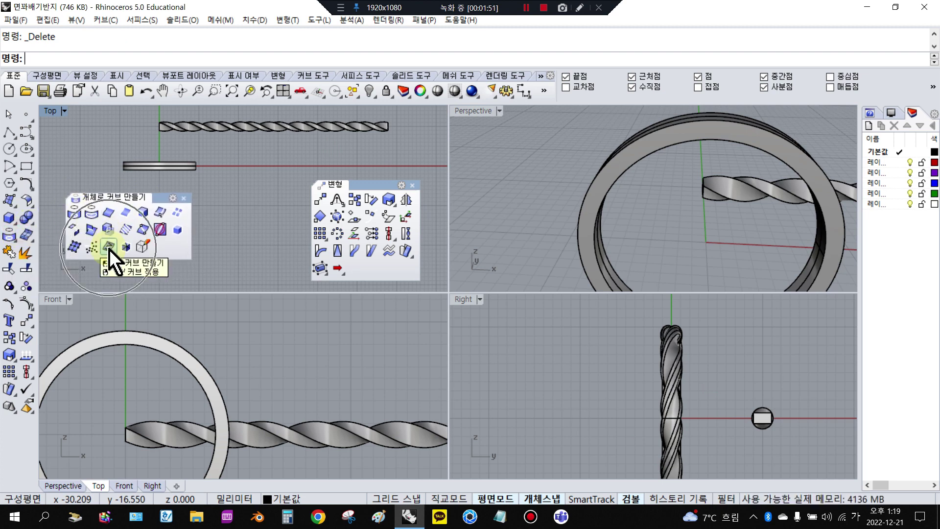
{"action": "scroll", "coordinate": [162, 156], "scroll_direction": "up", "scroll_amount": 3}
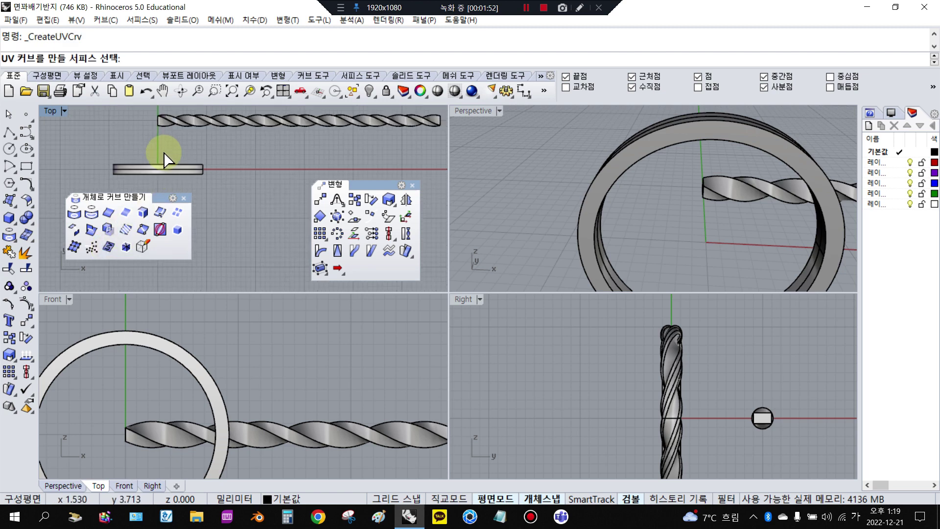
{"action": "left_click", "coordinate": [182, 185]}
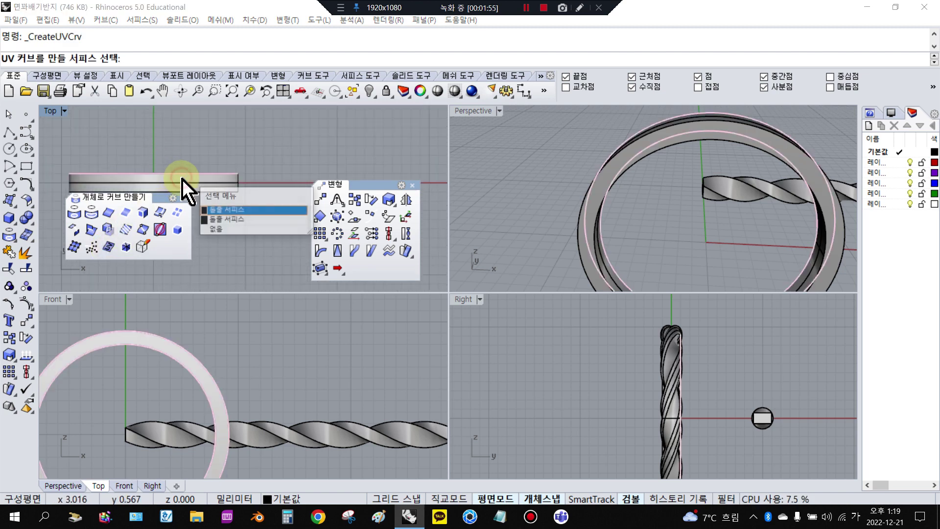
{"action": "left_click", "coordinate": [216, 220]}
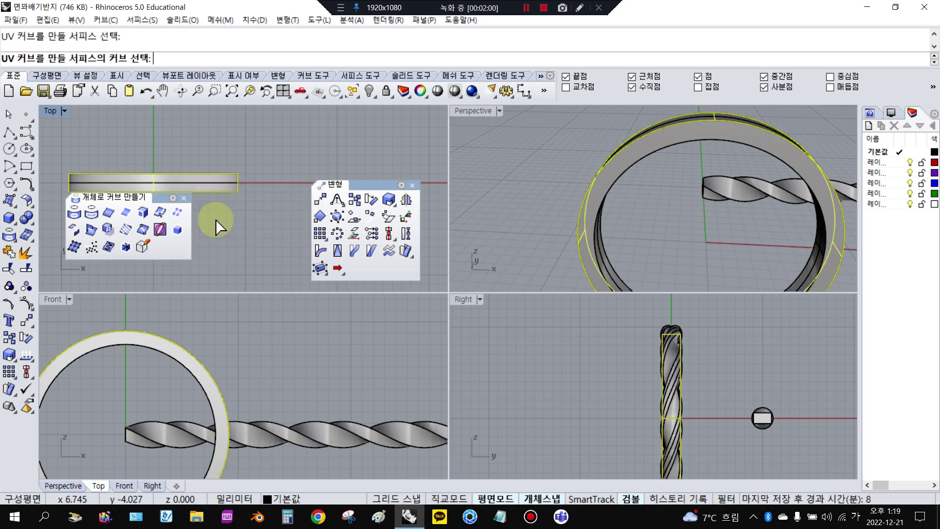
{"action": "right_click", "coordinate": [213, 143]}
{"action": "left_click", "coordinate": [209, 155]}
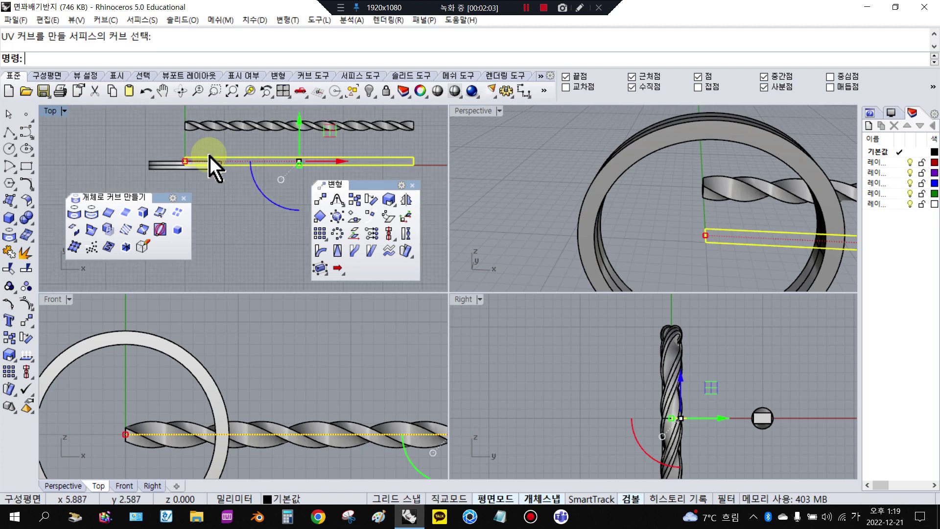
Step: Create a planar surface from the flattened rectangular outline curve
{"action": "left_click", "coordinate": [260, 152]}
{"action": "left_click", "coordinate": [248, 161]}
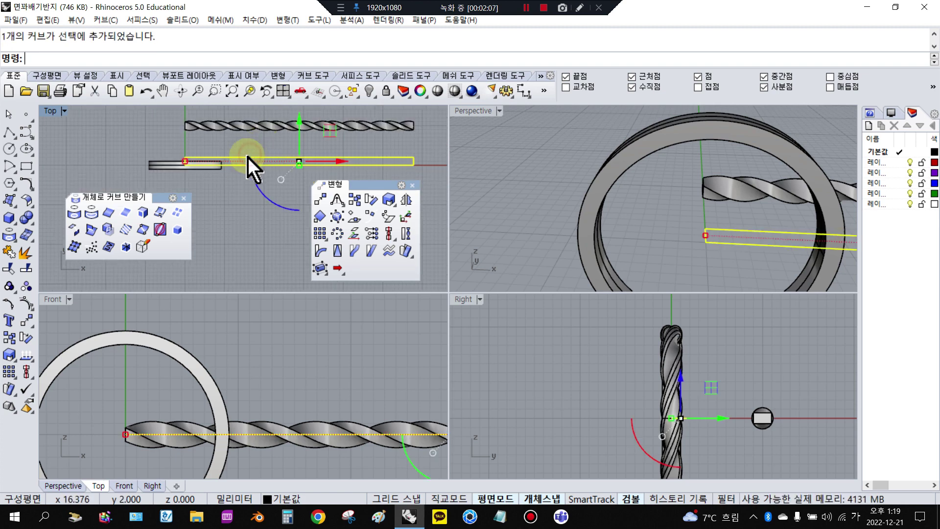
{"action": "right_click_drag", "start_coordinate": [656, 147], "coordinate": [652, 163]}
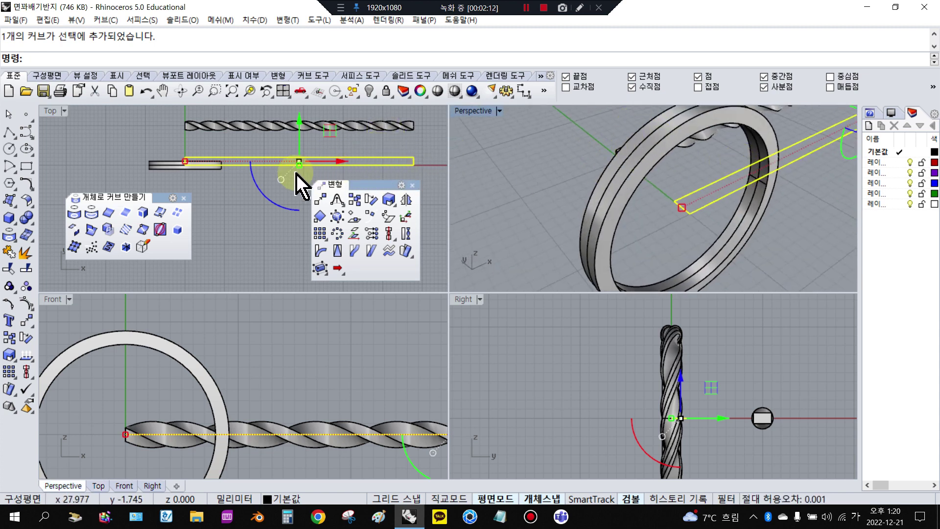
{"action": "left_click", "coordinate": [14, 205]}
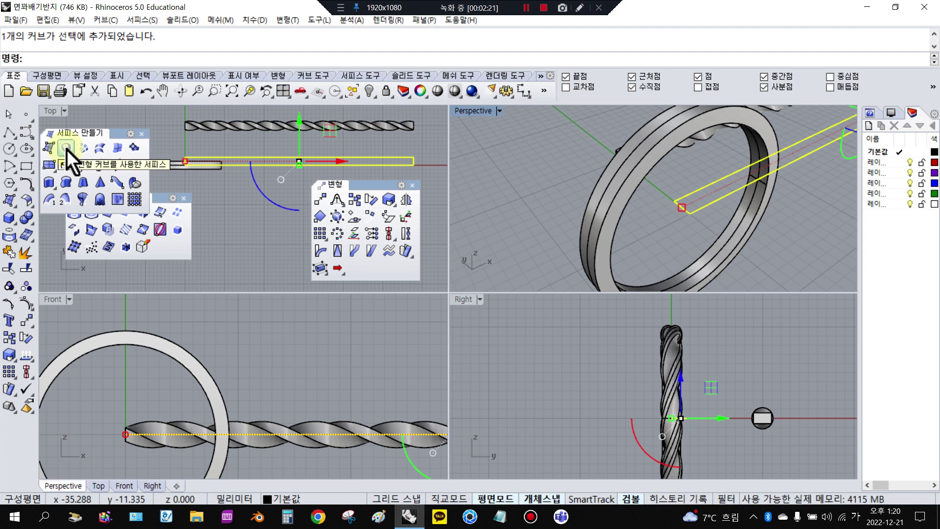
{"action": "left_click", "coordinate": [66, 147]}
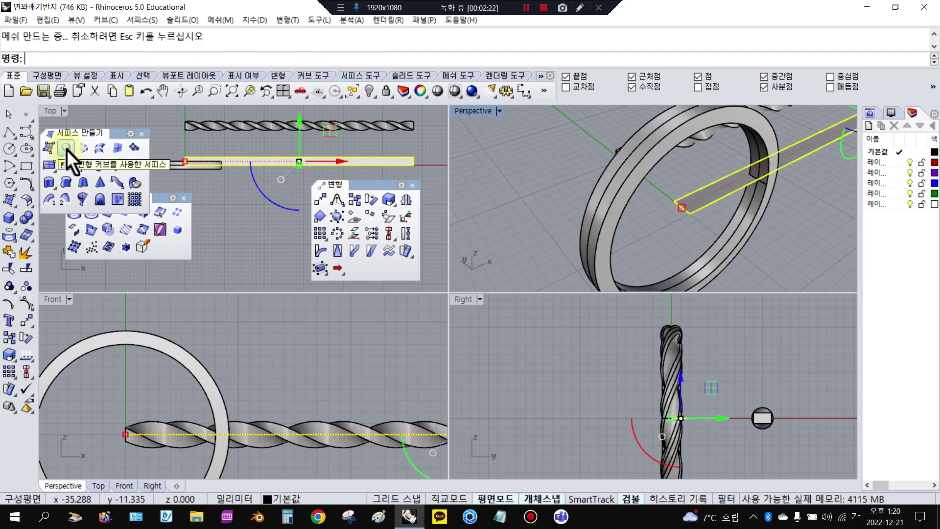
Step: Extrude the flattened rectangular curve 0.6 mm to both sides as a solid bar
{"action": "left_click", "coordinate": [10, 221]}
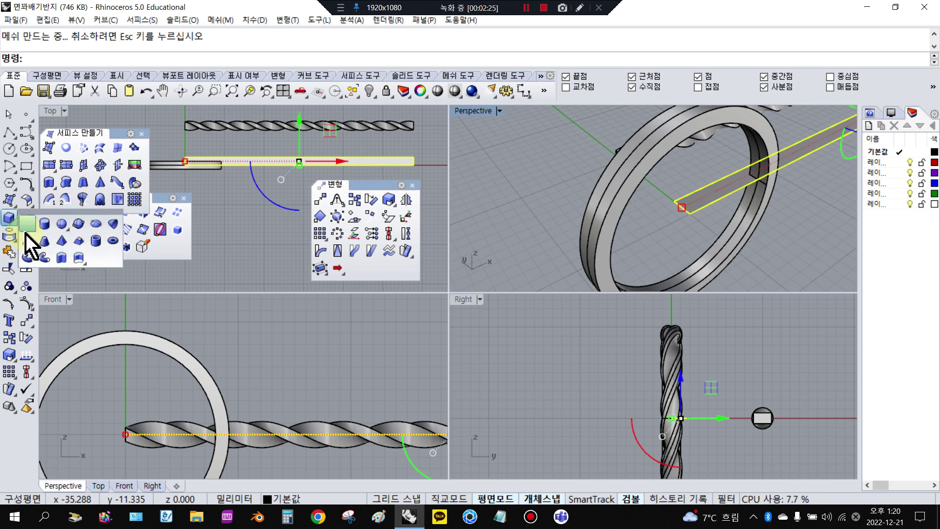
{"action": "scroll", "coordinate": [308, 166], "scroll_direction": "up", "scroll_amount": 3}
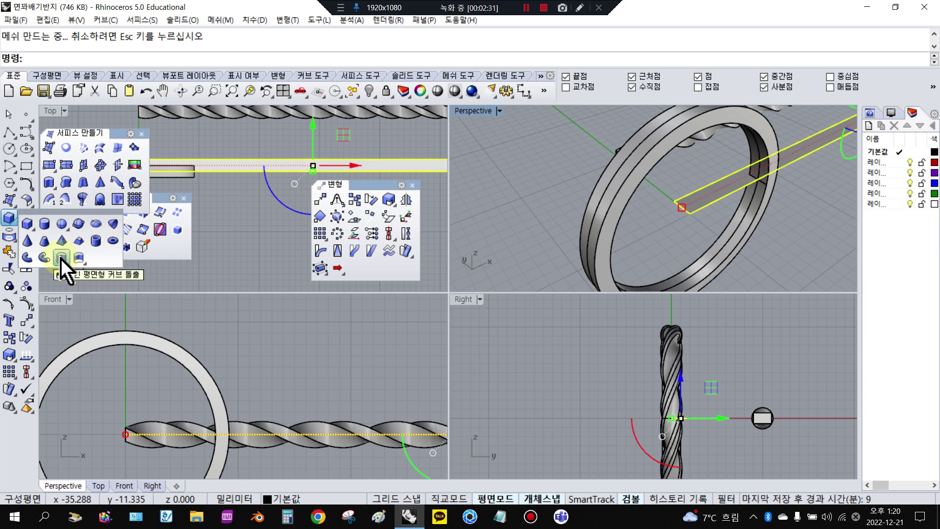
{"action": "left_click", "coordinate": [62, 258]}
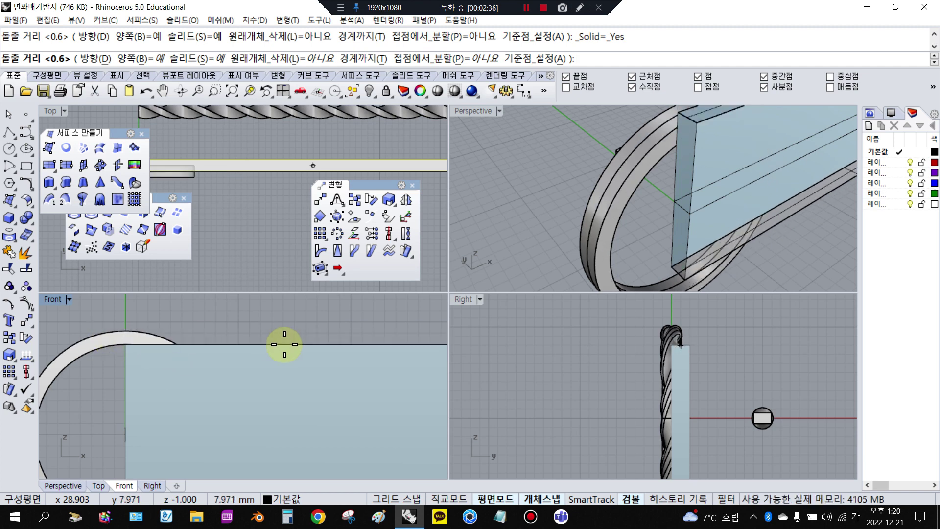
{"action": "left_click", "coordinate": [283, 344]}
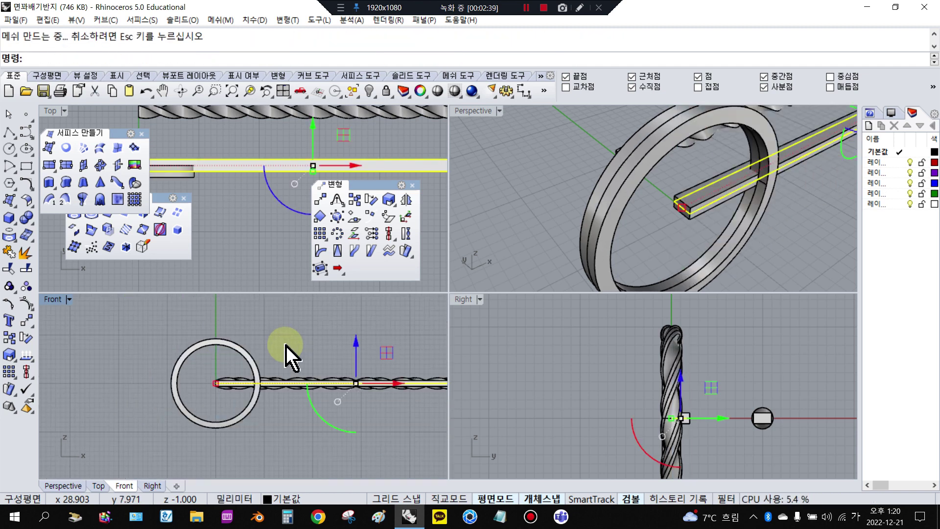
{"action": "key", "text": "Escape"}
{"action": "scroll", "coordinate": [748, 191], "scroll_direction": "up", "scroll_amount": 5}
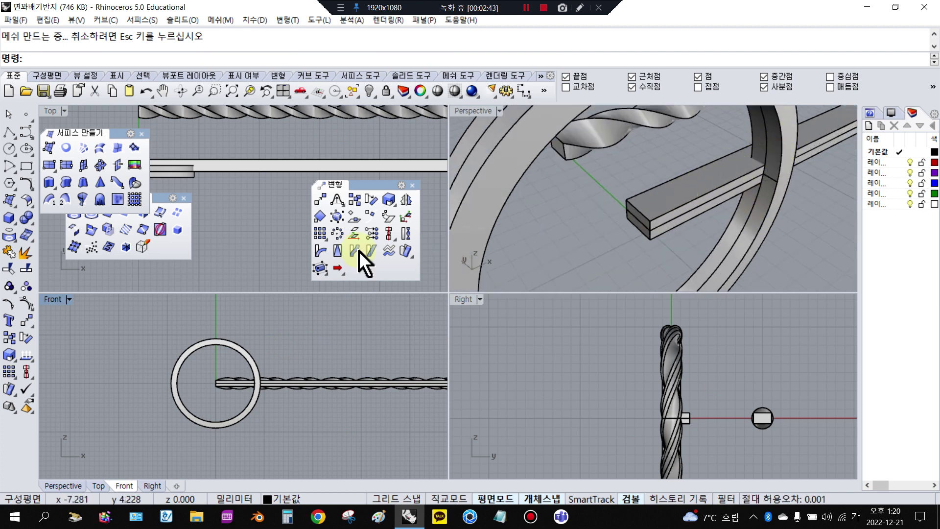
{"action": "left_click", "coordinate": [408, 237]}
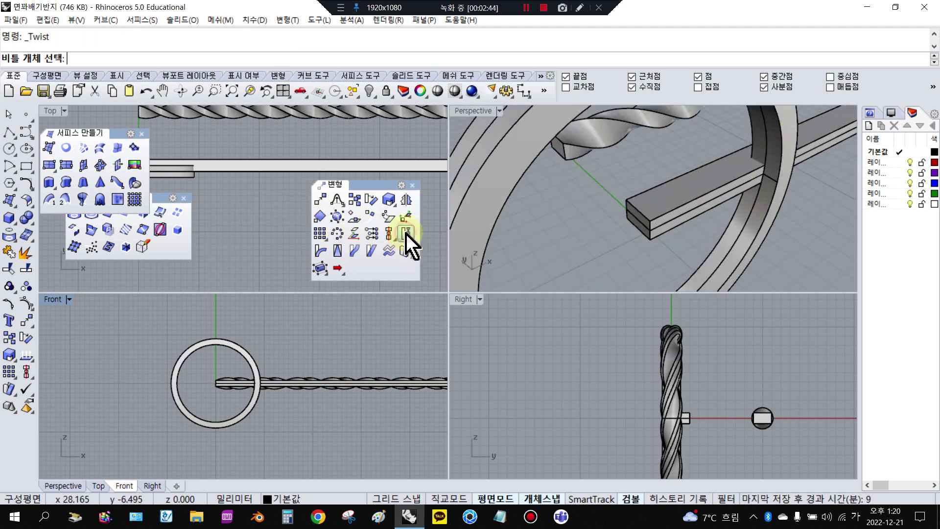
{"action": "left_click", "coordinate": [675, 199]}
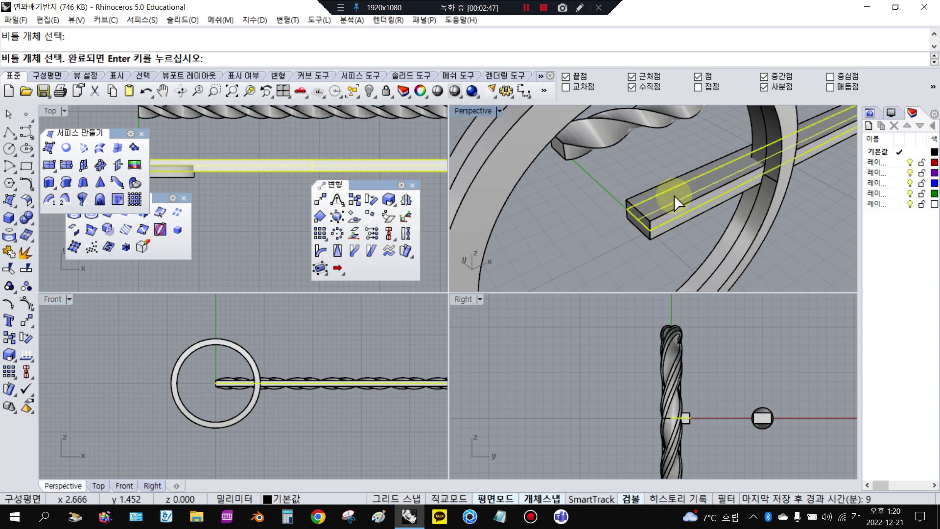
{"action": "key", "text": "Escape"}
Step: Start a Twist on the straight solid bar, setting its axis between the midpoints of the centre lines on its two end faces
{"action": "scroll", "coordinate": [670, 201], "scroll_direction": "up", "scroll_amount": 10}
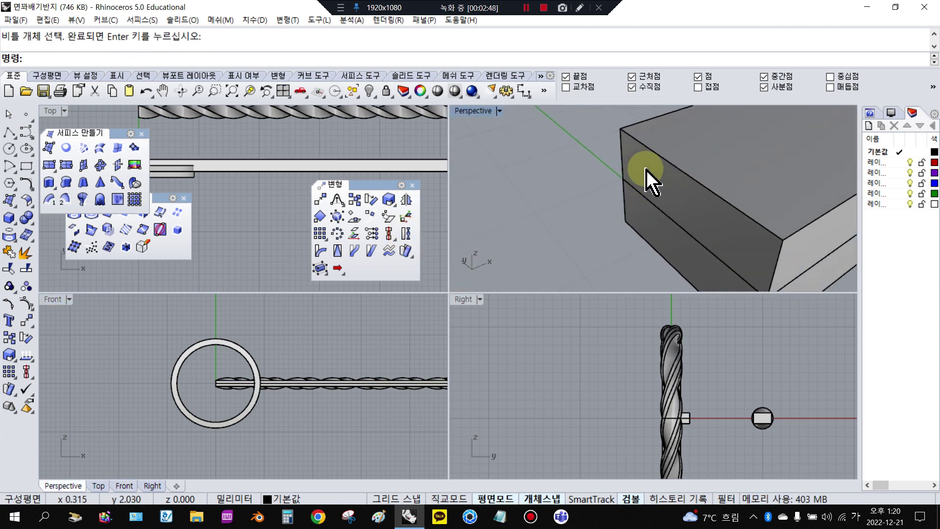
{"action": "right_click", "coordinate": [658, 172]}
{"action": "left_click", "coordinate": [658, 172]}
{"action": "scroll", "coordinate": [552, 195], "scroll_direction": "down", "scroll_amount": 5}
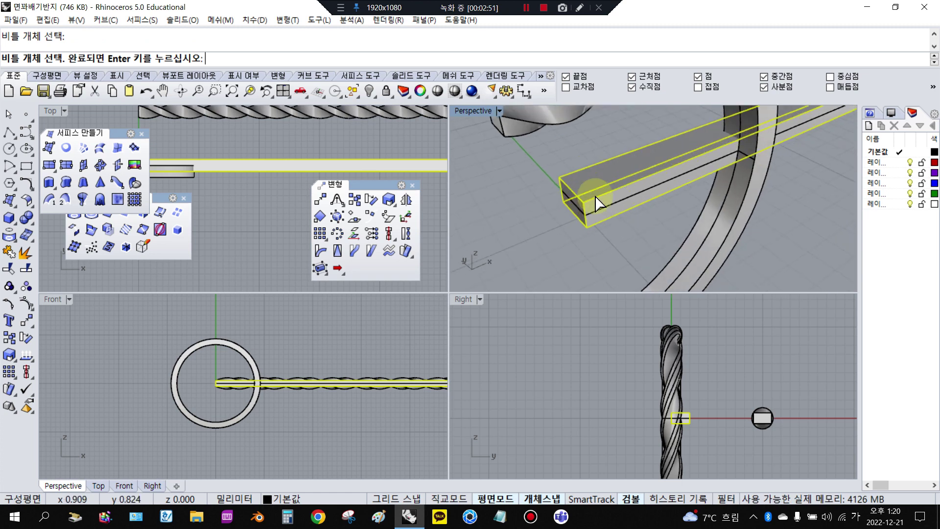
{"action": "right_click", "coordinate": [519, 144]}
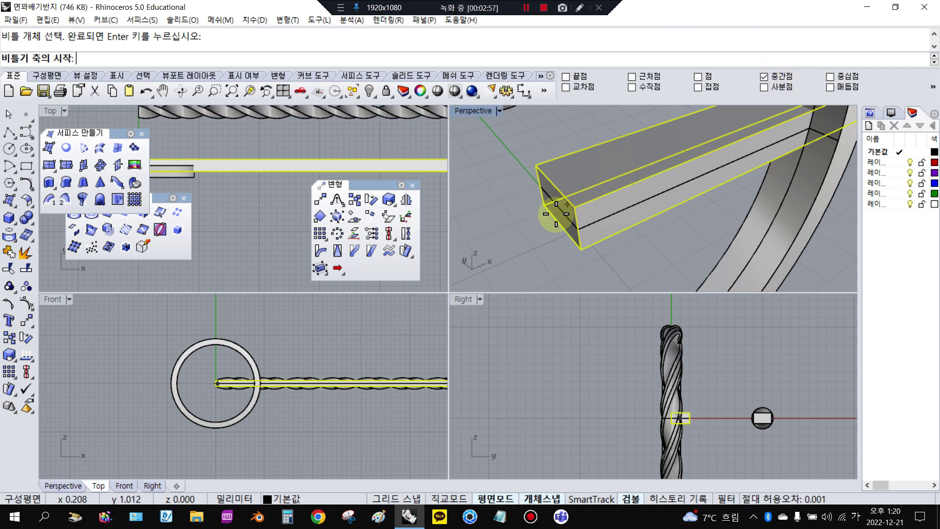
{"action": "scroll", "coordinate": [563, 199], "scroll_direction": "up", "scroll_amount": 5}
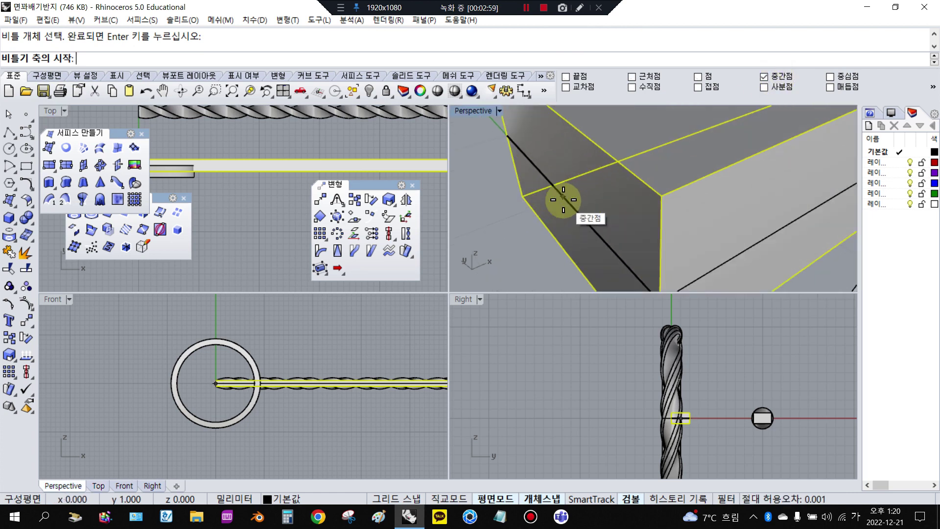
{"action": "left_click", "coordinate": [563, 199]}
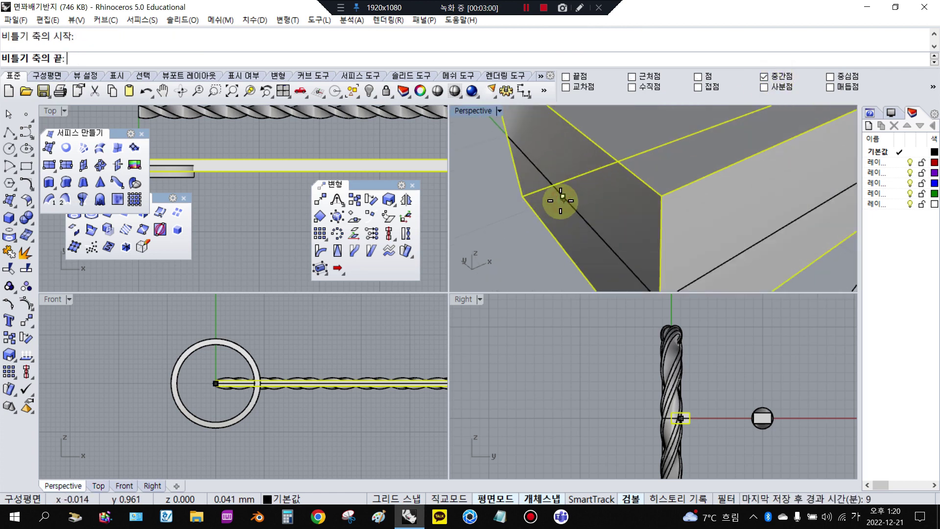
{"action": "scroll", "coordinate": [558, 201], "scroll_direction": "down", "scroll_amount": 5}
{"action": "right_click_drag", "start_coordinate": [611, 194], "coordinate": [801, 193]}
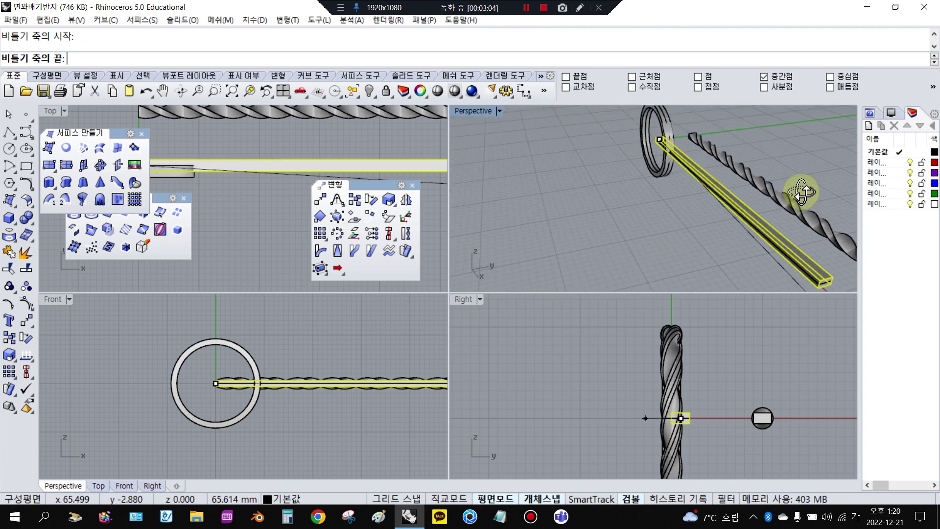
{"action": "scroll", "coordinate": [822, 272], "scroll_direction": "up", "scroll_amount": 5}
{"action": "left_click", "coordinate": [783, 238]}
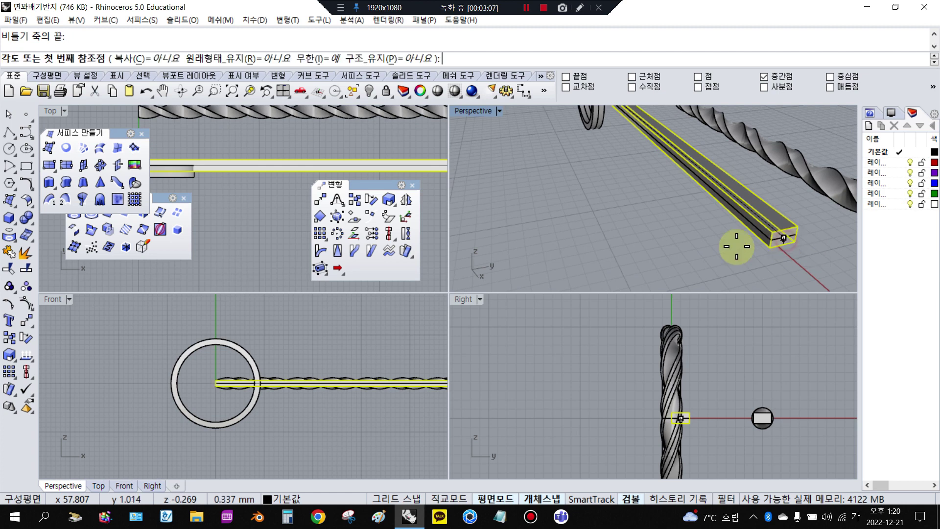
Step: Twist the bar about eight full turns around its lengthwise axis using two reference points
{"action": "scroll", "coordinate": [219, 214], "scroll_direction": "down", "scroll_amount": 3}
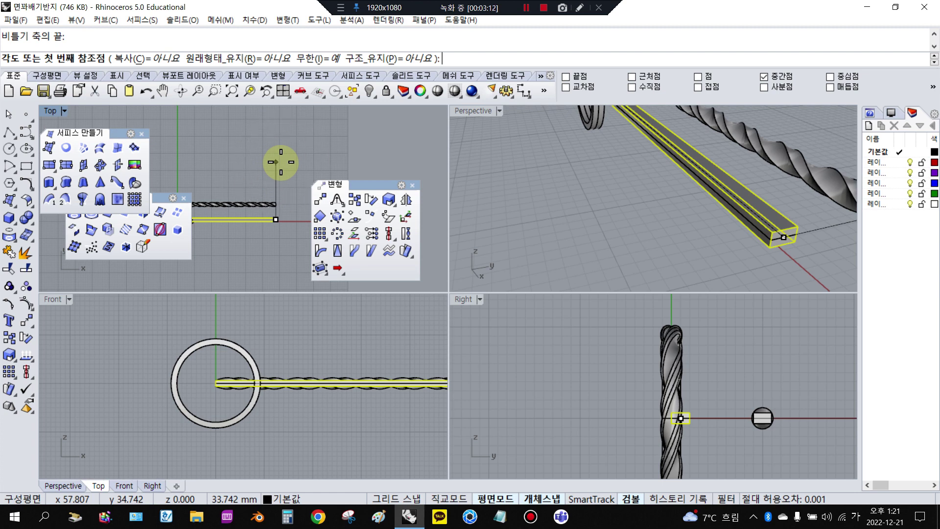
{"action": "left_click", "coordinate": [275, 162]}
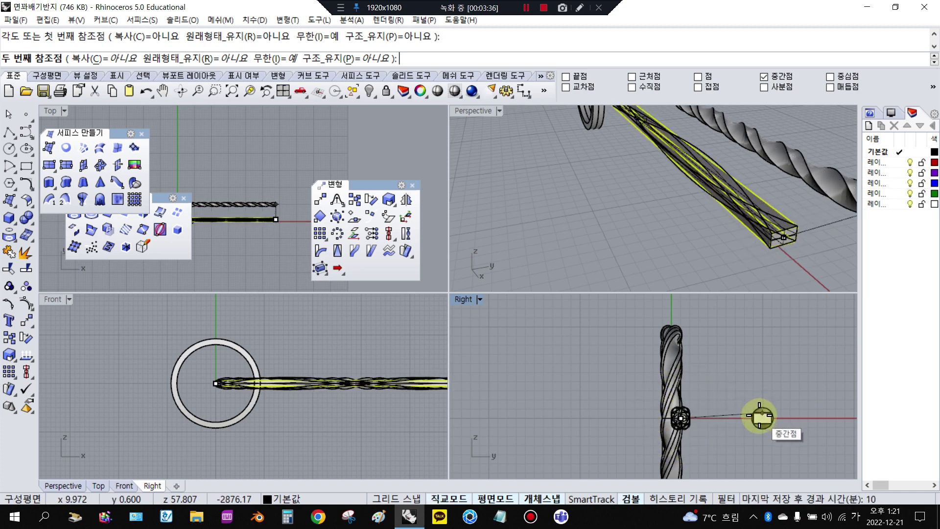
{"action": "left_click", "coordinate": [732, 418]}
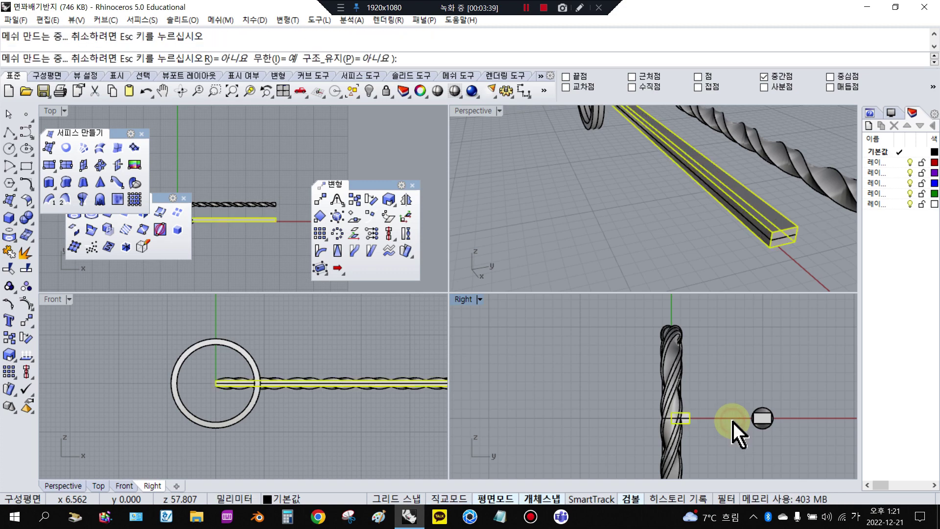
{"action": "key", "text": "Escape"}
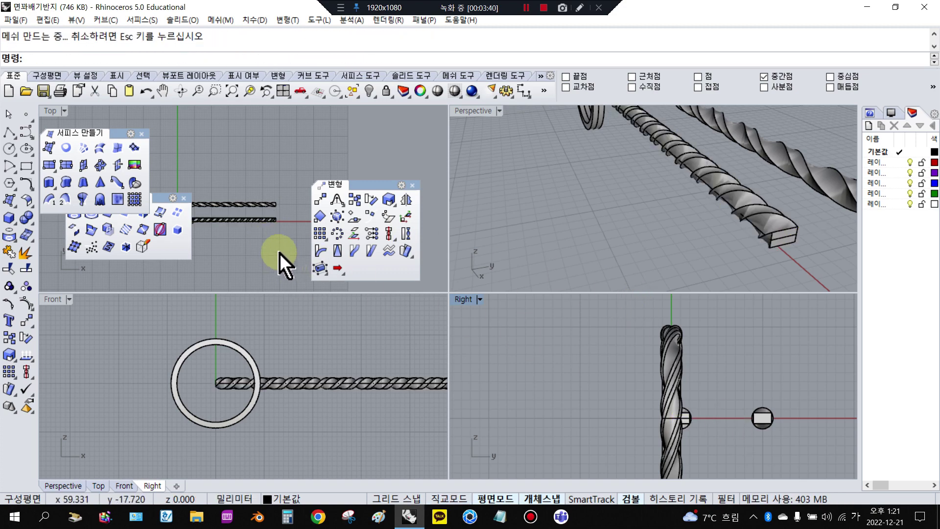
Step: Delete the newly twisted bar lying over the flat base surface
{"action": "right_click_drag", "start_coordinate": [298, 200], "coordinate": [321, 125]}
{"action": "scroll", "coordinate": [235, 139], "scroll_direction": "up", "scroll_amount": 5}
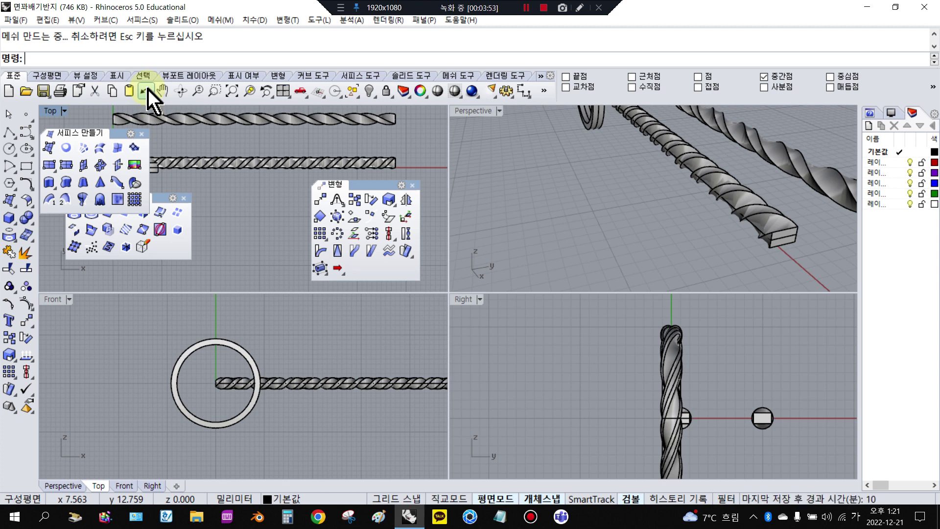
{"action": "left_click", "coordinate": [255, 116]}
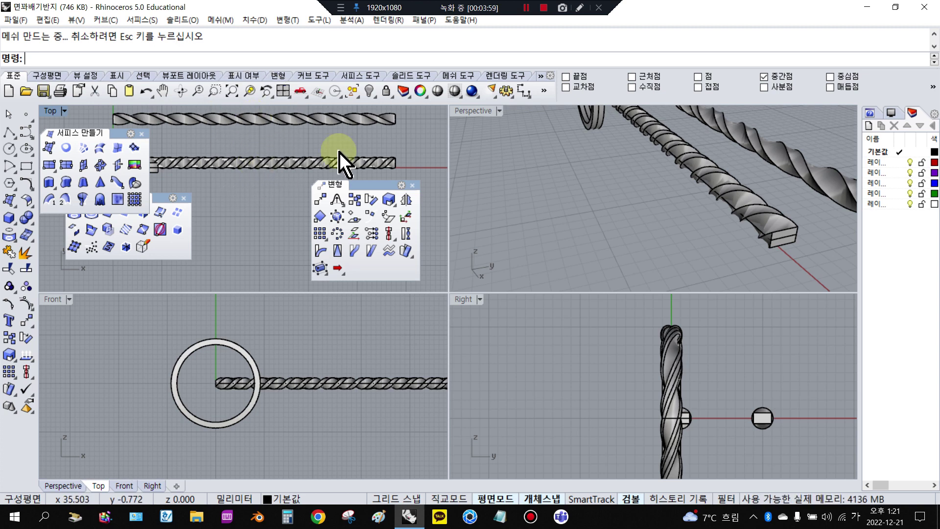
{"action": "left_click", "coordinate": [283, 164]}
{"action": "key", "text": "Delete"}
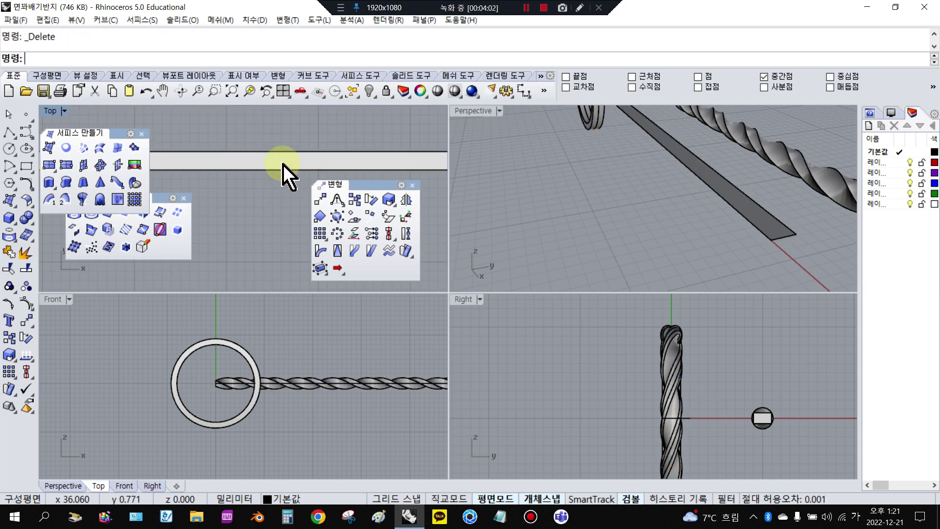
Step: Extrude the flattened rectangular outline curve 0.6 mm to both sides as a solid bar
{"action": "left_click", "coordinate": [234, 171]}
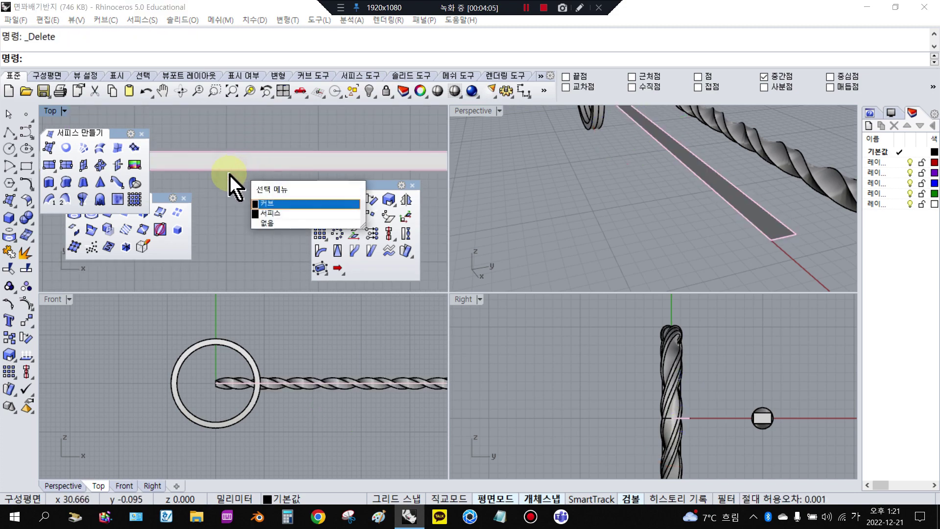
{"action": "left_click", "coordinate": [265, 196]}
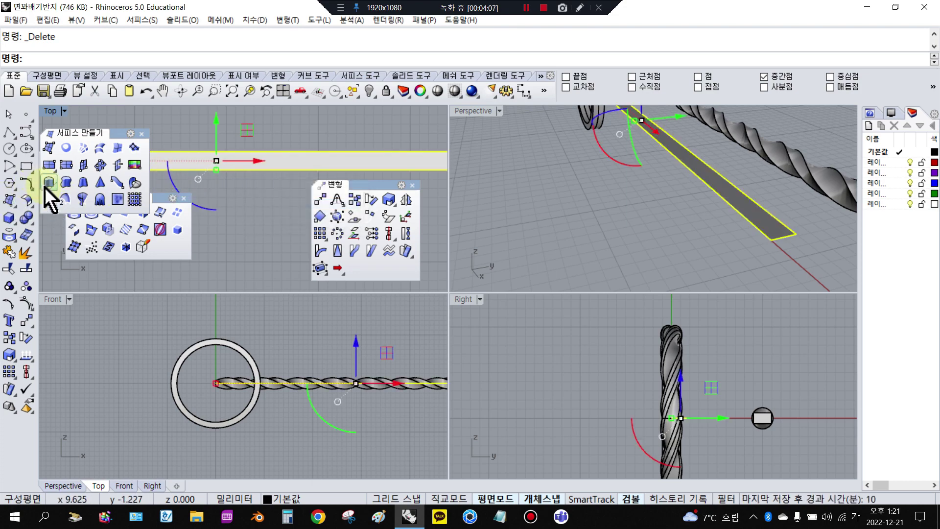
{"action": "left_click", "coordinate": [15, 226]}
{"action": "left_click", "coordinate": [46, 258]}
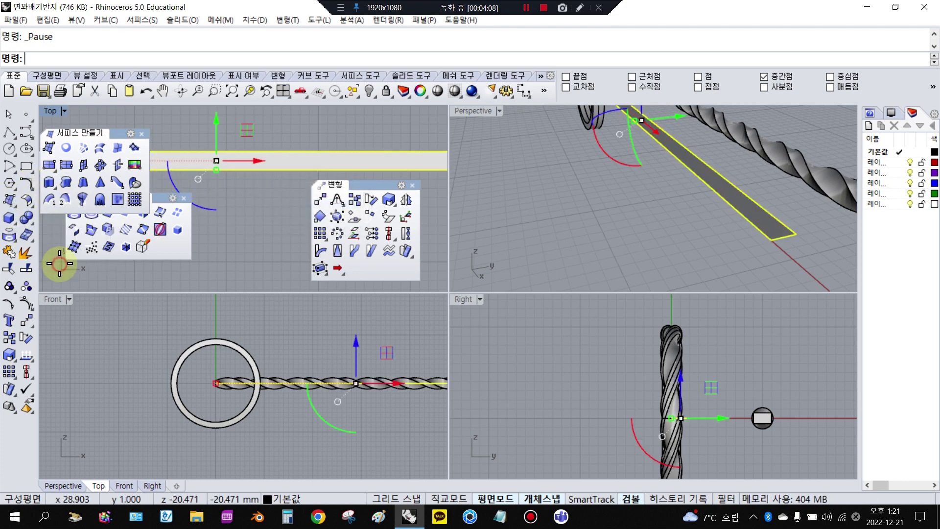
{"action": "left_click", "coordinate": [109, 291]}
{"action": "left_click", "coordinate": [252, 218]}
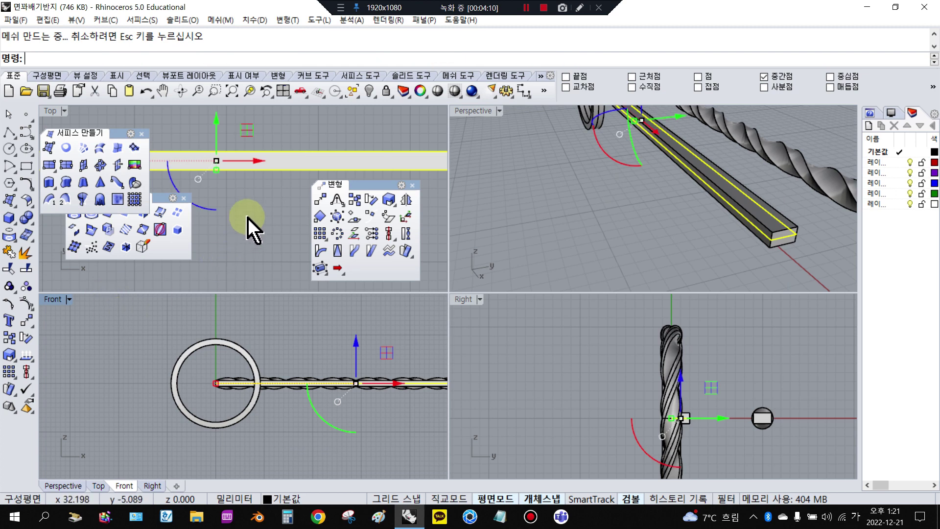
Step: Start a Twist on the new solid bar, setting its axis between the centre-line midpoints of the two end faces
{"action": "left_click", "coordinate": [406, 234]}
{"action": "right_click_drag", "start_coordinate": [810, 234], "coordinate": [790, 240]}
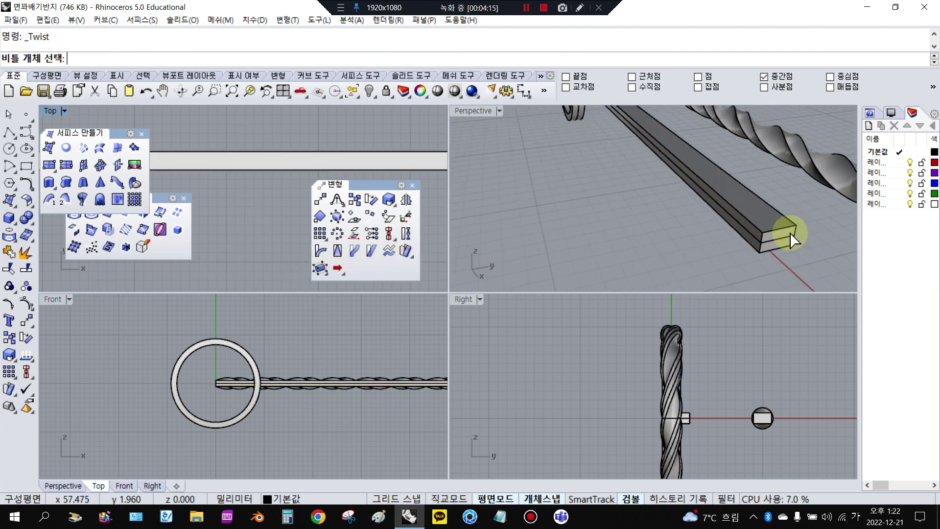
{"action": "left_click", "coordinate": [791, 235]}
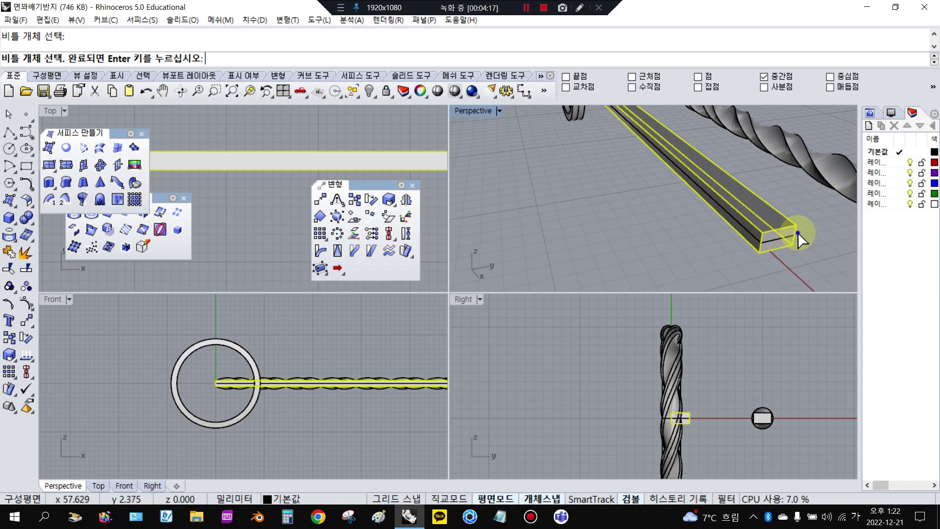
{"action": "key", "text": "Return"}
{"action": "left_click", "coordinate": [778, 239]}
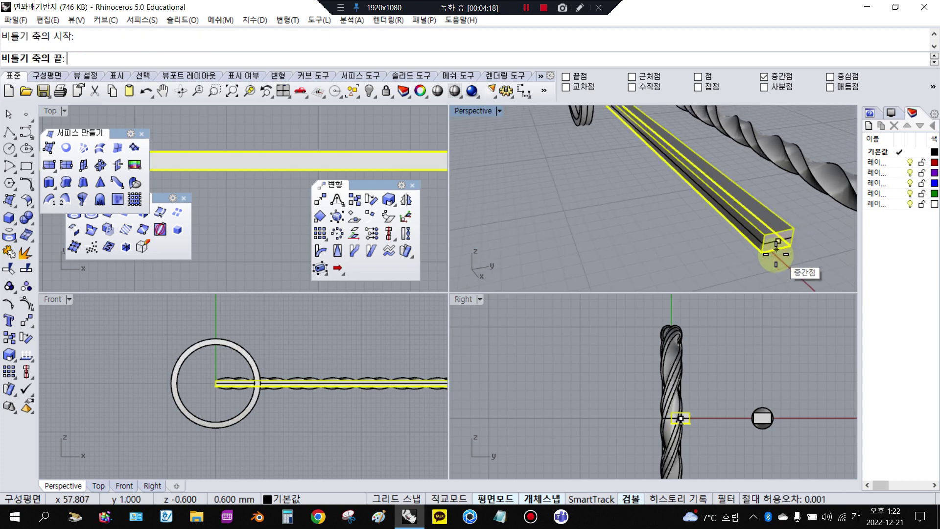
{"action": "right_click_drag", "start_coordinate": [776, 248], "coordinate": [621, 227]}
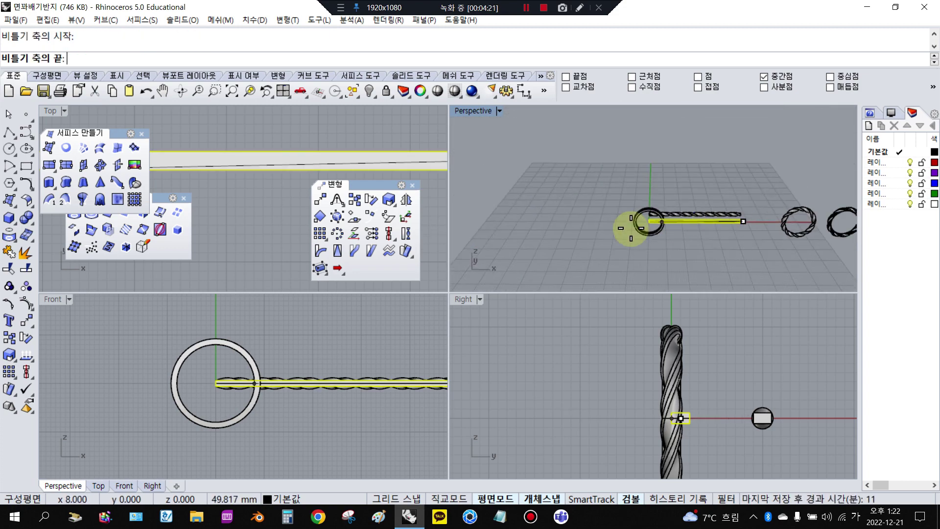
{"action": "scroll", "coordinate": [685, 203], "scroll_direction": "up", "scroll_amount": 5}
{"action": "right_click_drag", "start_coordinate": [694, 203], "coordinate": [504, 222]}
{"action": "left_click", "coordinate": [505, 222]}
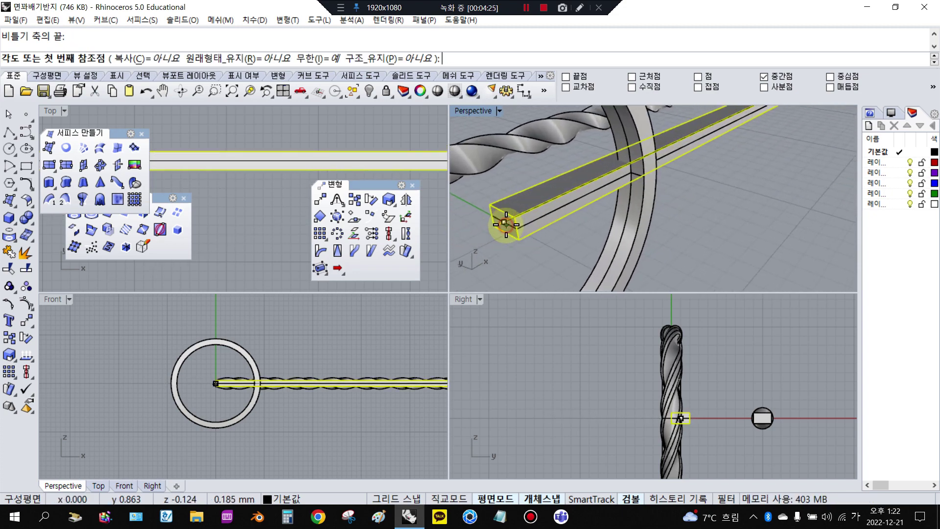
Step: Twist the bar around its lengthwise axis using two reference points, more loosely than the neighbouring twisted bar
{"action": "scroll", "coordinate": [369, 140], "scroll_direction": "down", "scroll_amount": 3}
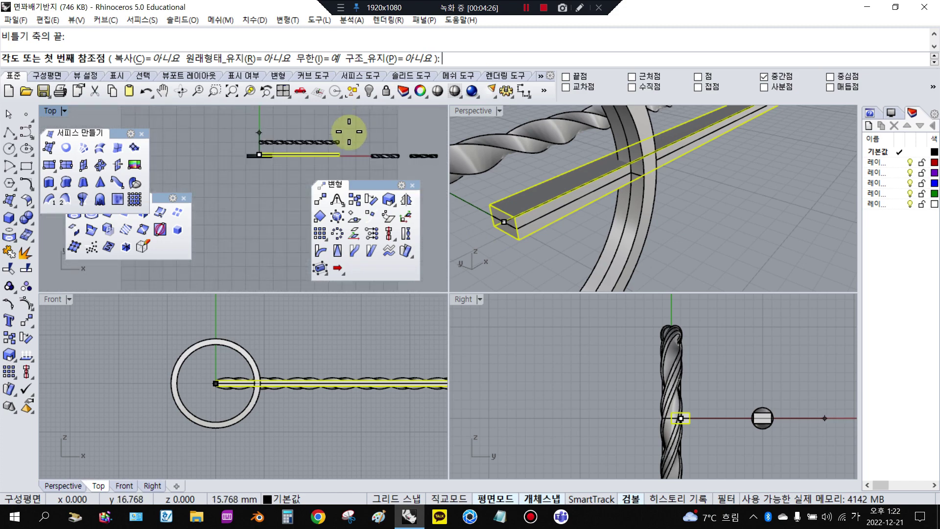
{"action": "left_click", "coordinate": [248, 122]}
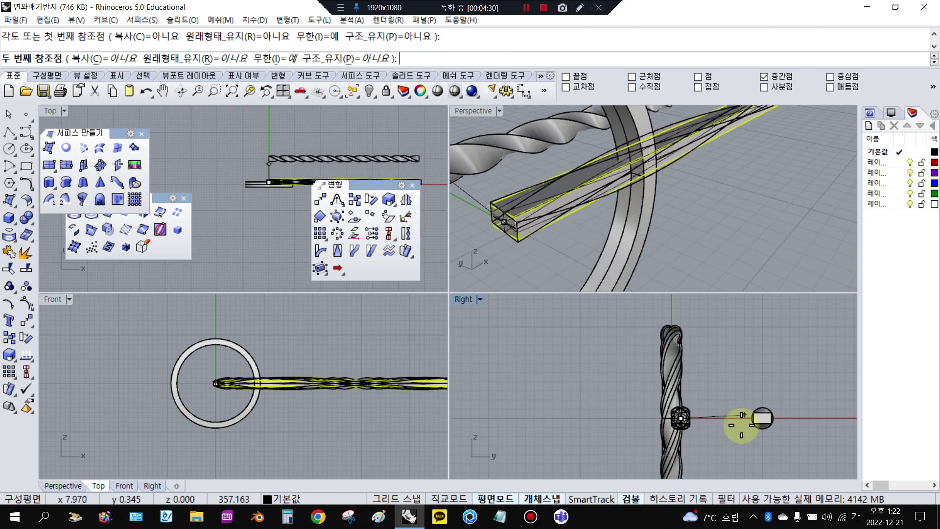
{"action": "left_click", "coordinate": [724, 397]}
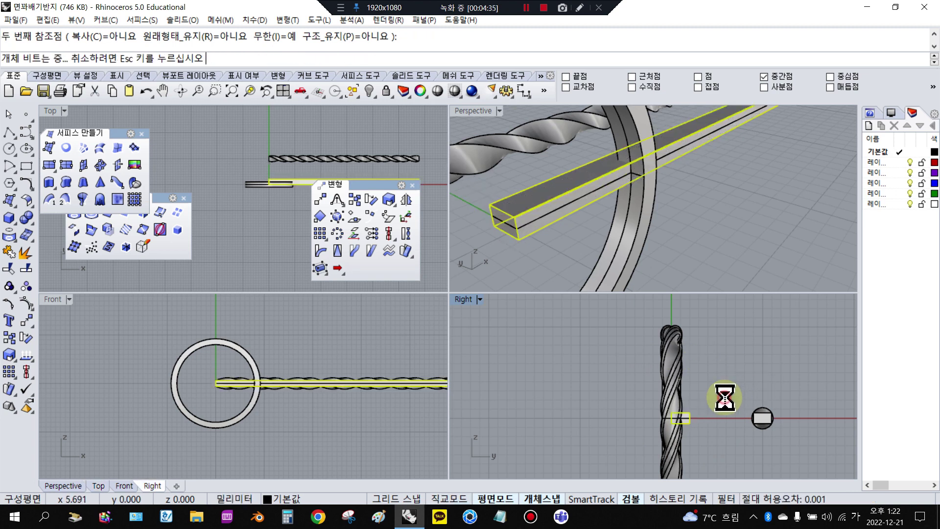
Step: Flow a copy of the loosely twisted bar from the flat base surface onto the ring band's outer surface, picking matching edges
{"action": "scroll", "coordinate": [168, 143], "scroll_direction": "up", "scroll_amount": 3}
{"action": "left_click", "coordinate": [203, 139]}
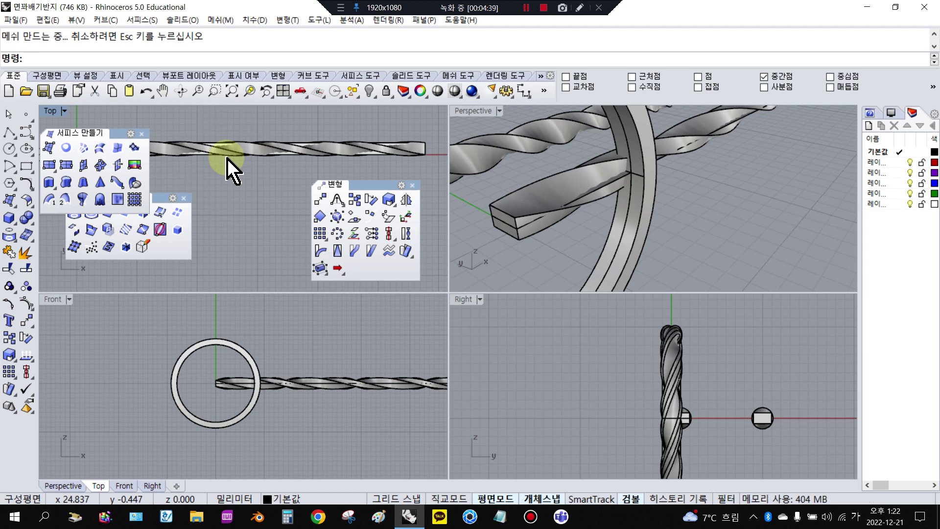
{"action": "scroll", "coordinate": [422, 151], "scroll_direction": "up", "scroll_amount": 3}
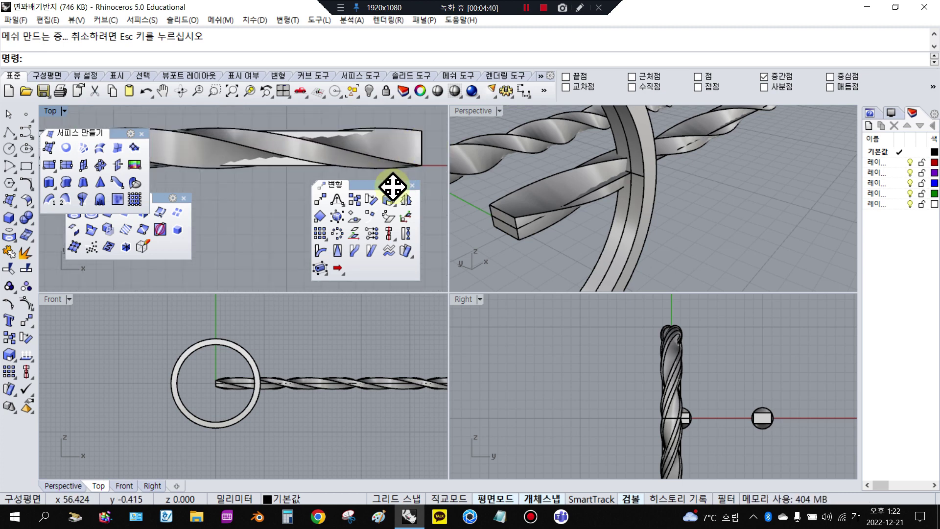
{"action": "left_click", "coordinate": [404, 253]}
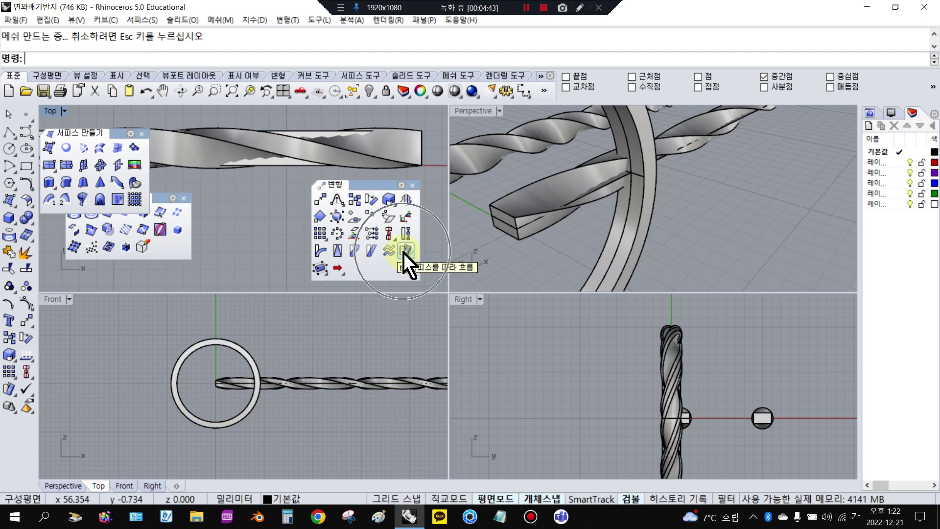
{"action": "left_click", "coordinate": [392, 163]}
{"action": "right_click", "coordinate": [415, 119]}
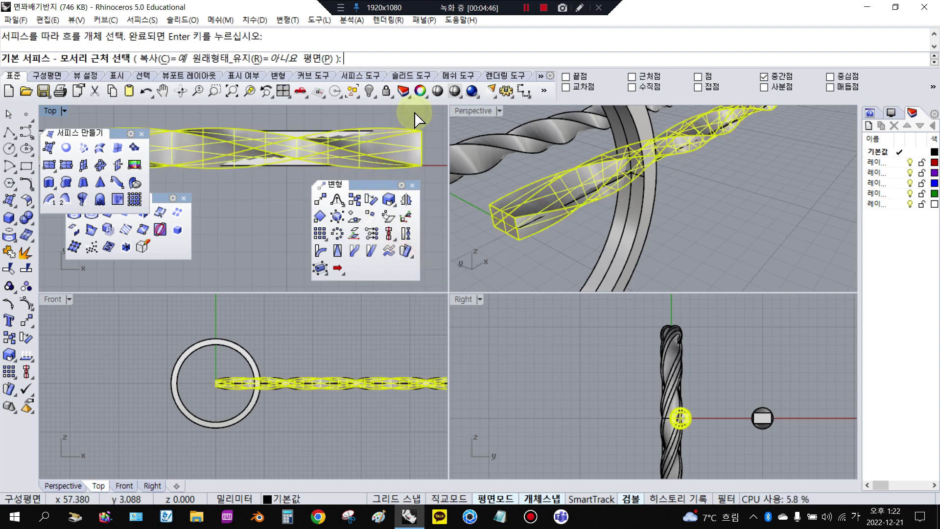
{"action": "scroll", "coordinate": [304, 161], "scroll_direction": "up", "scroll_amount": 5}
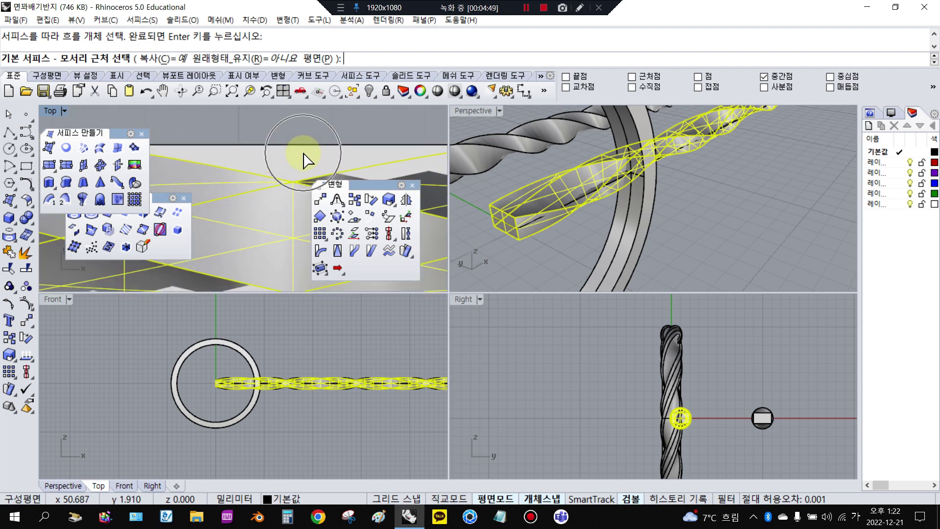
{"action": "left_click", "coordinate": [303, 147]}
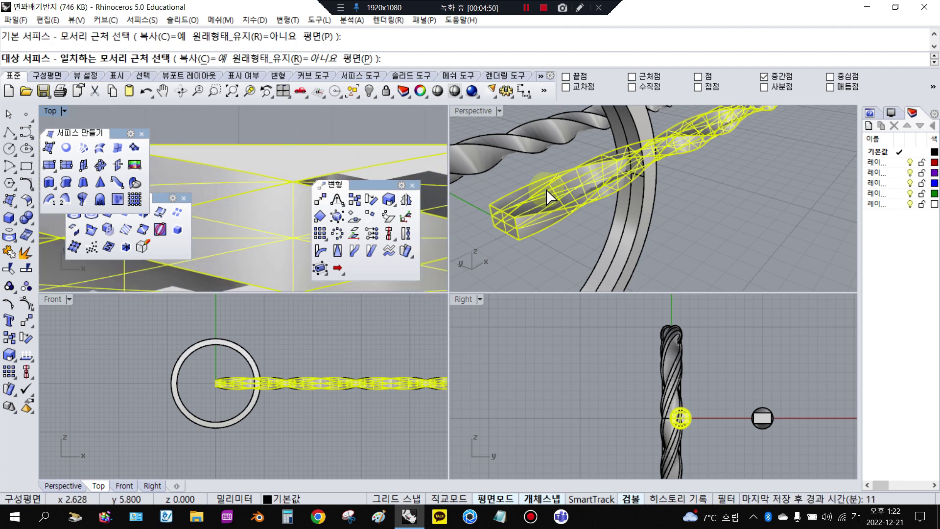
{"action": "right_click_drag", "start_coordinate": [685, 234], "coordinate": [577, 167]}
{"action": "scroll", "coordinate": [593, 199], "scroll_direction": "up", "scroll_amount": 4}
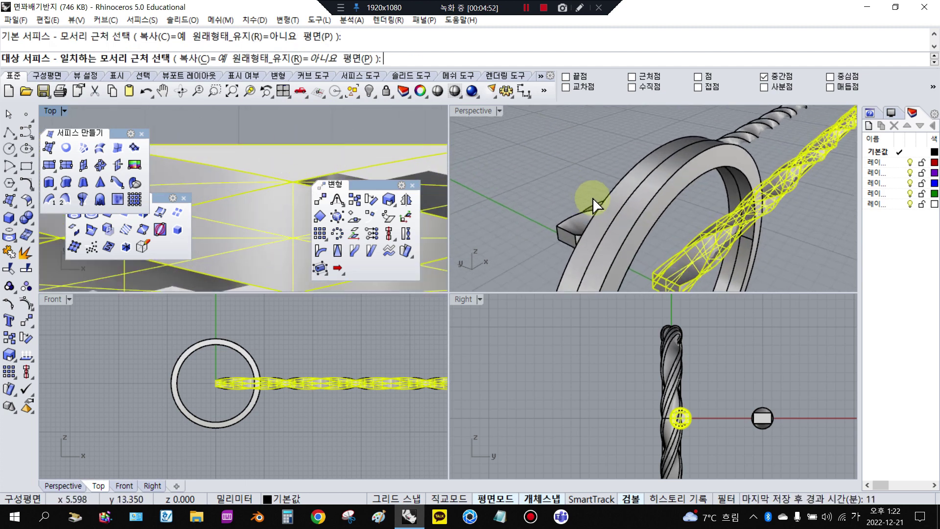
{"action": "left_click", "coordinate": [619, 193]}
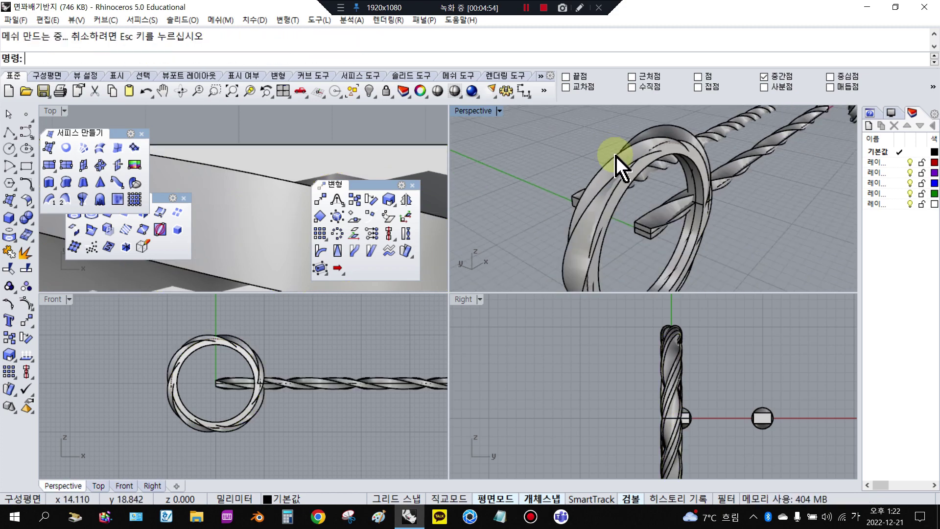
Step: Delete the plain ring band inside the twisted ring
{"action": "left_click", "coordinate": [618, 193]}
{"action": "key", "text": "Delete"}
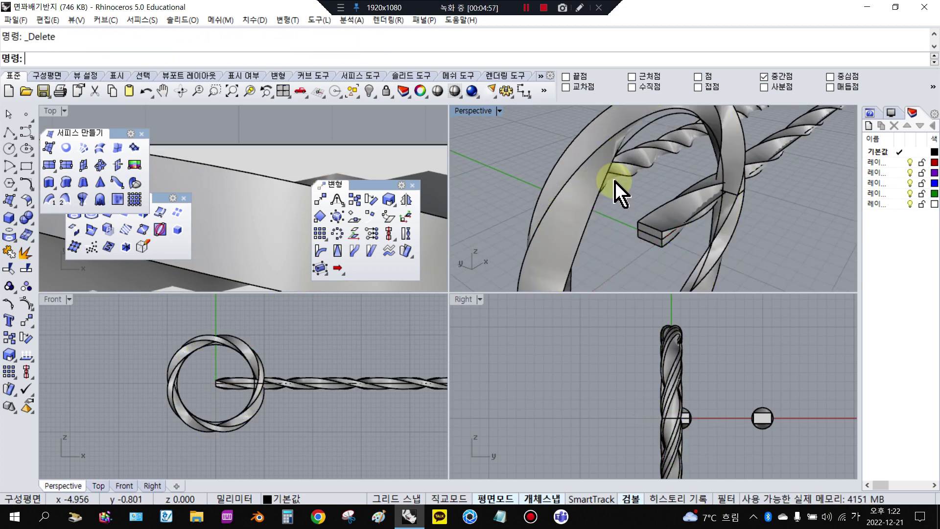